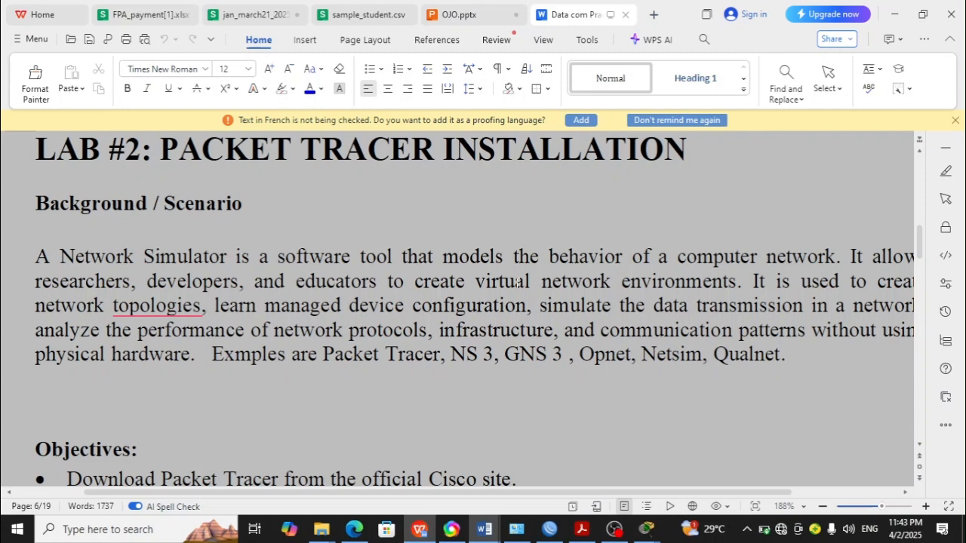
# Step: Scroll through the lab document to read the Lab #3 topology design steps
pyautogui.scroll(-15, 517, 284)
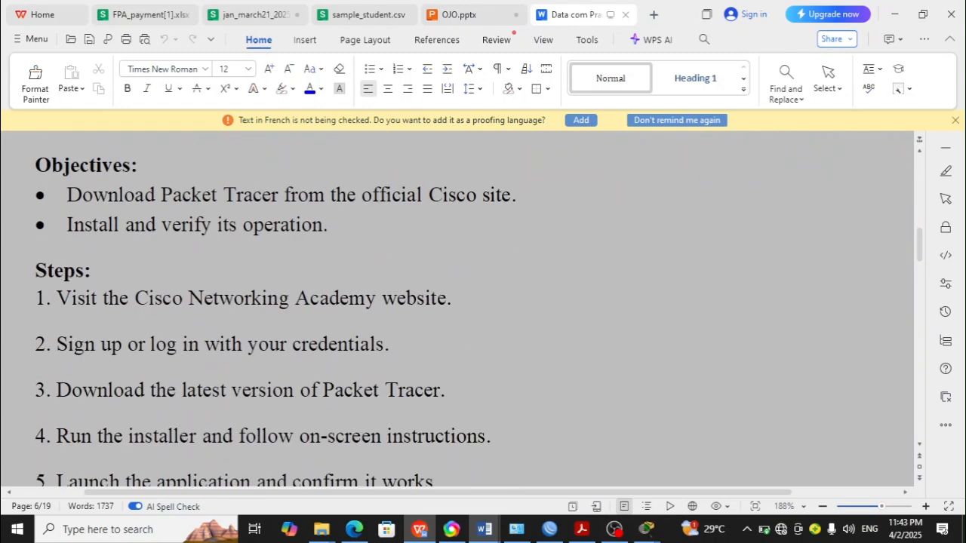
pyautogui.scroll(-7, 456, 310)
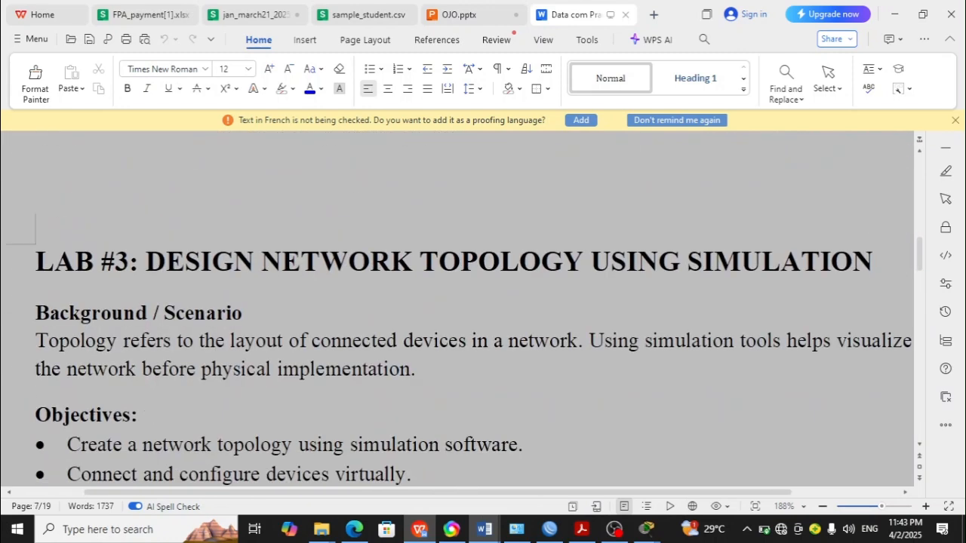
pyautogui.scroll(-2, 459, 315)
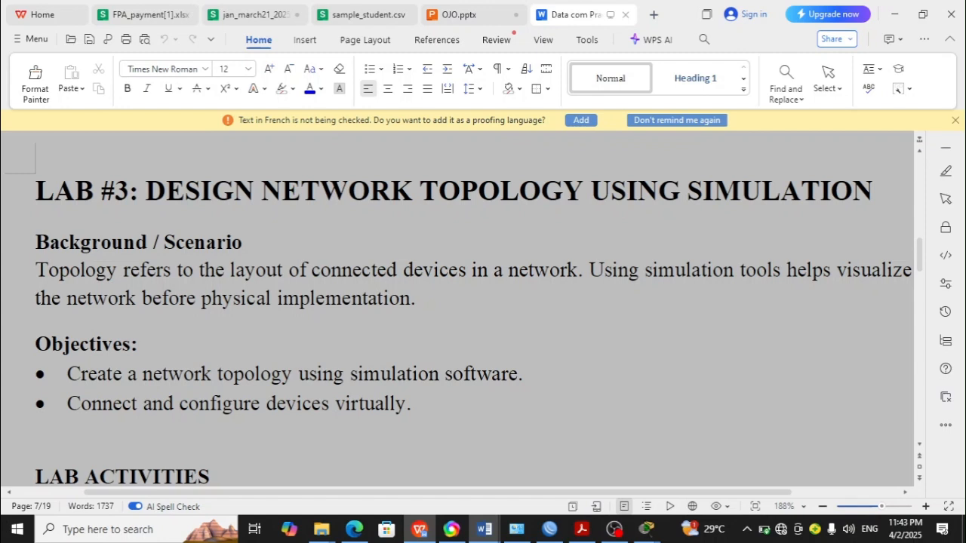
pyautogui.scroll(-5, 457, 309)
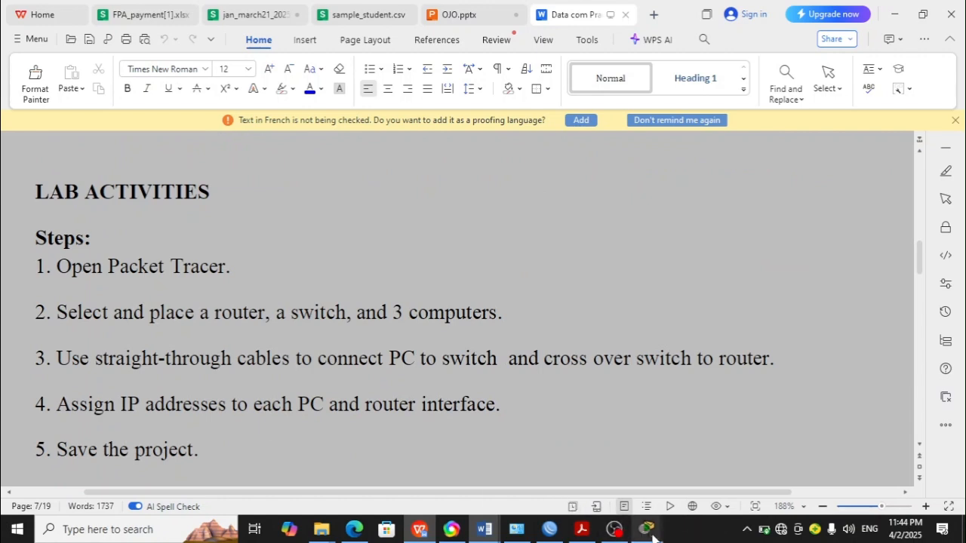
pyautogui.moveTo(646, 529)
pyautogui.click(709, 473)
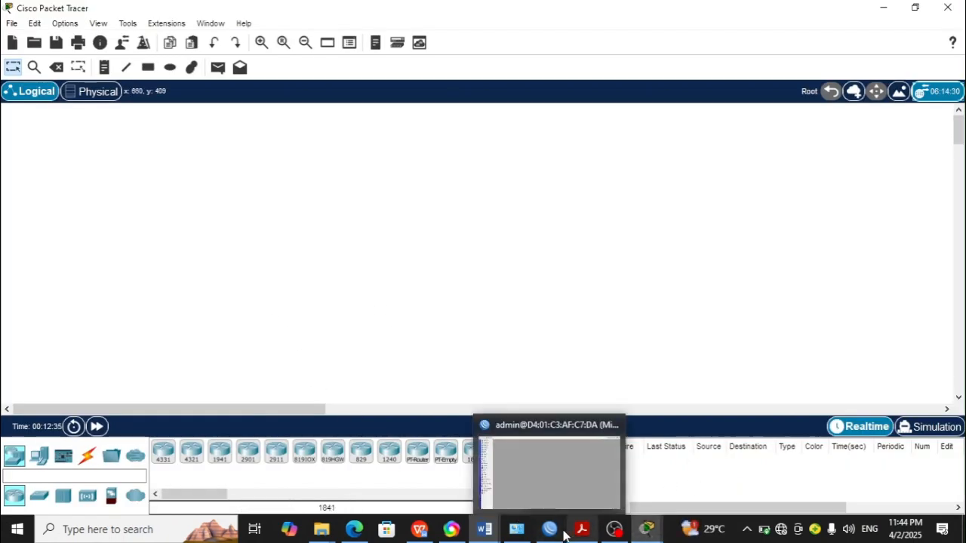
pyautogui.moveTo(489, 530)
pyautogui.click(533, 470)
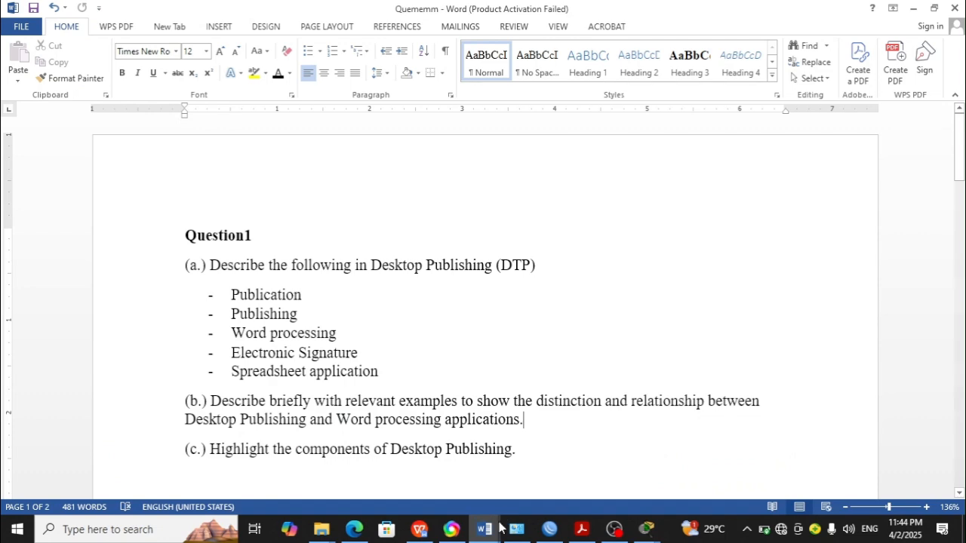
pyautogui.click(418, 485)
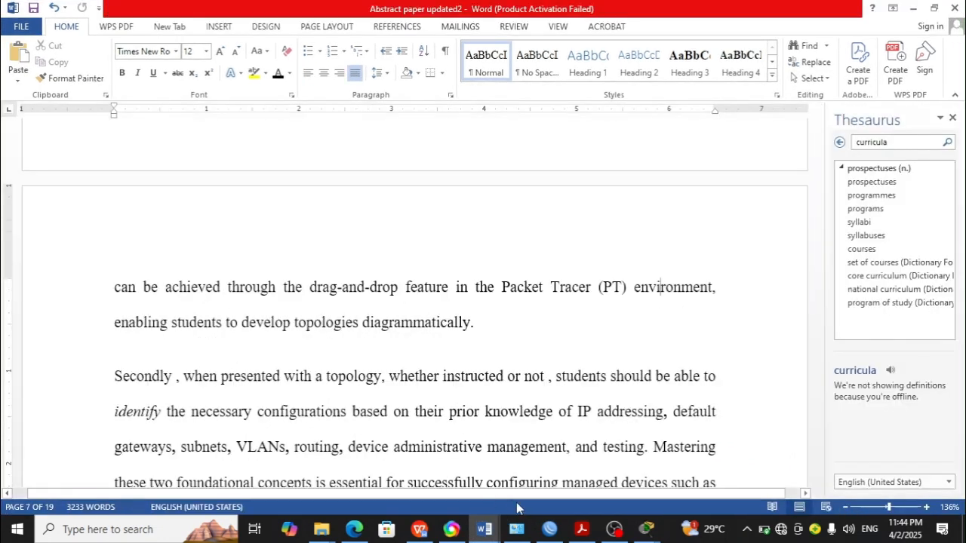
pyautogui.click(421, 530)
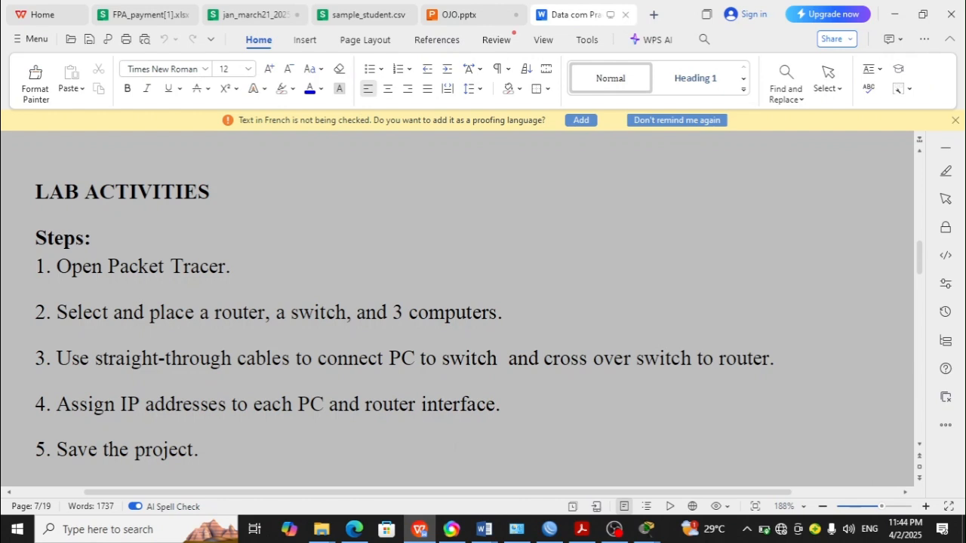
# Step: Switch to Packet Tracer and place an ISR4331 router on the workspace
pyautogui.moveTo(647, 528)
pyautogui.click(626, 463)
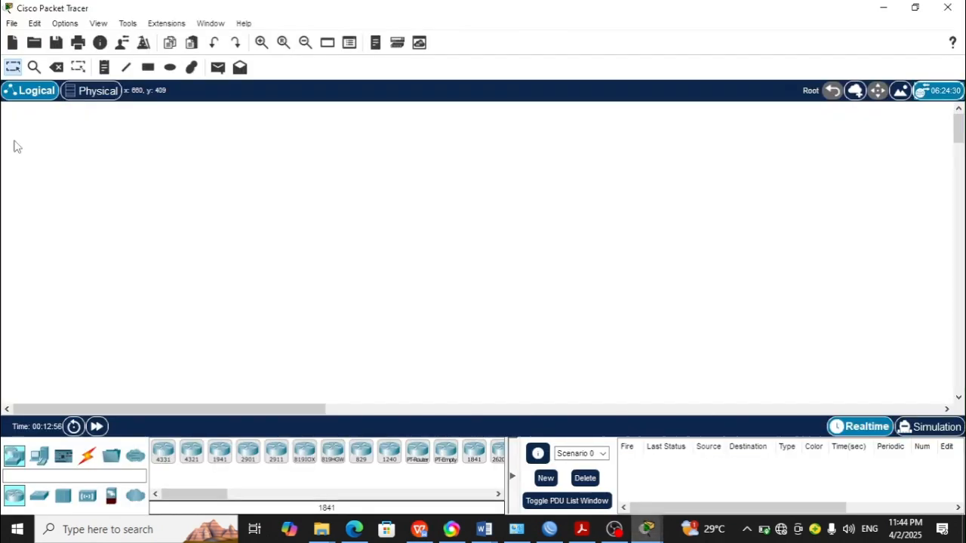
pyautogui.click(163, 452)
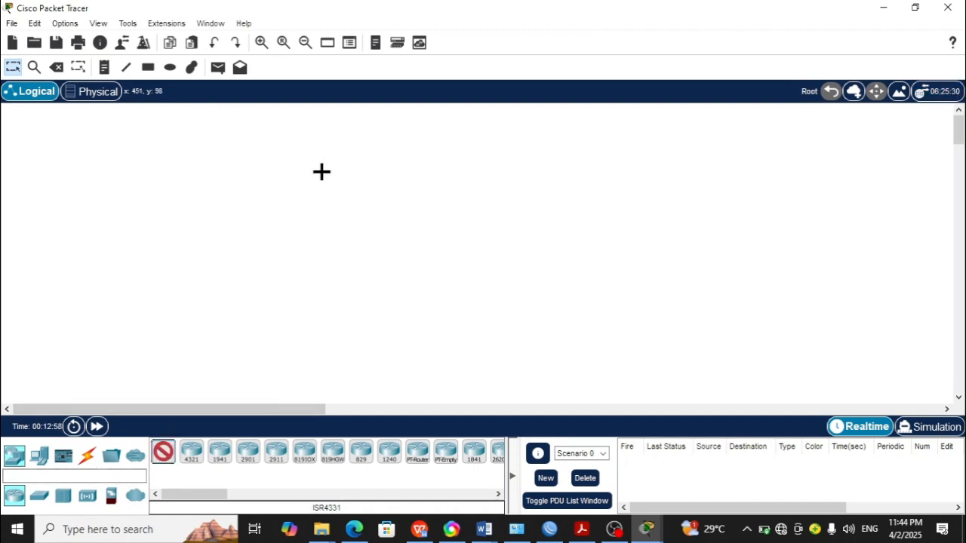
pyautogui.click(341, 167)
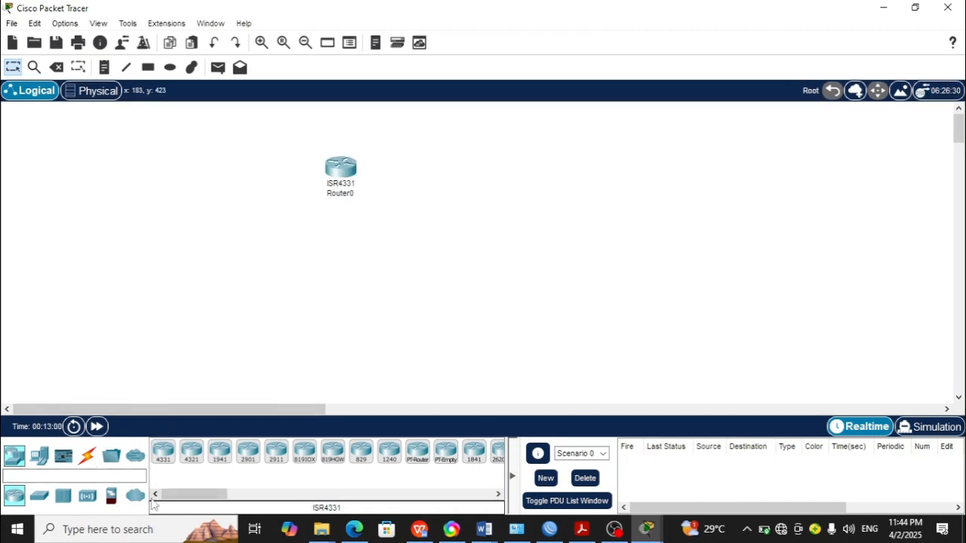
# Step: Place a 2960 switch below and to the right of the router
pyautogui.click(39, 495)
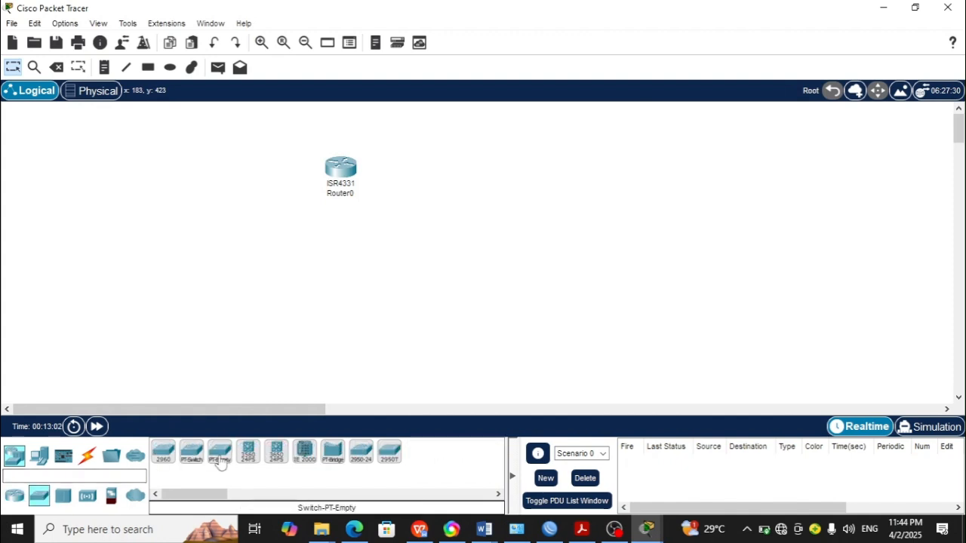
pyautogui.click(163, 453)
pyautogui.click(444, 217)
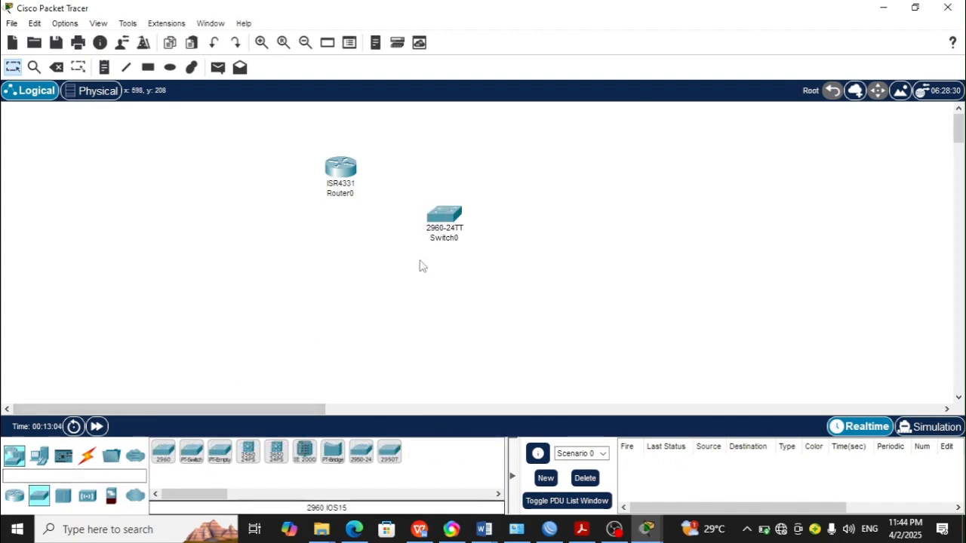
# Step: Place three generic PCs in a row below the router and switch
pyautogui.click(41, 456)
pyautogui.click(166, 455)
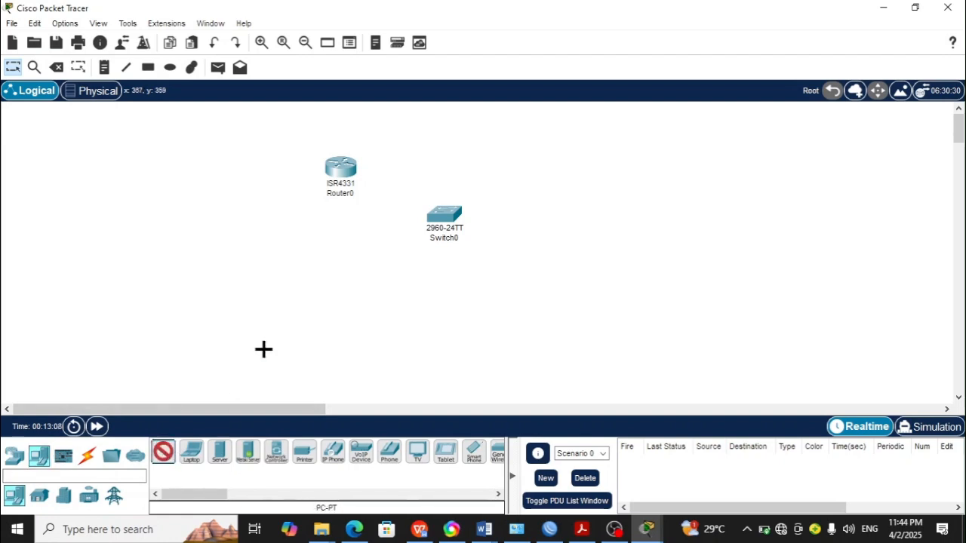
pyautogui.click(282, 269)
pyautogui.click(162, 453)
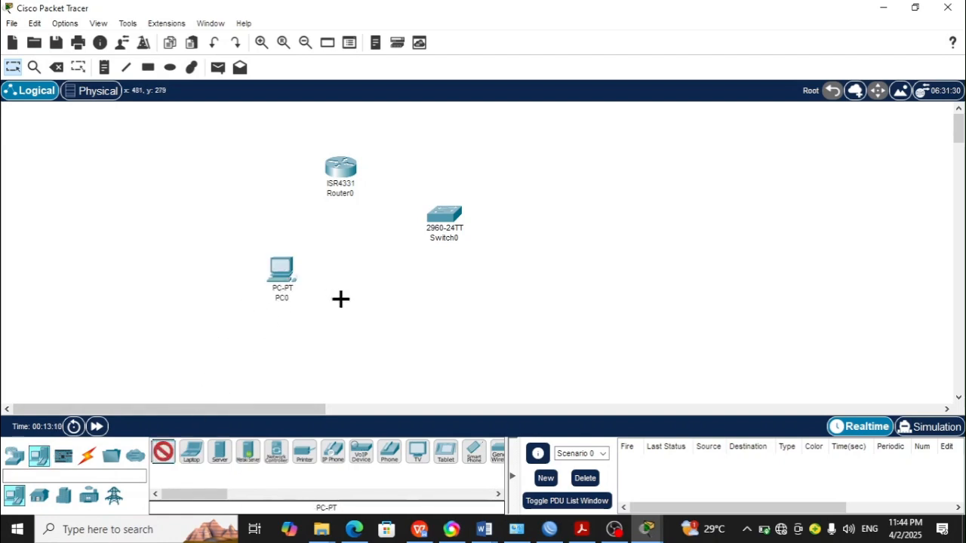
pyautogui.click(369, 272)
pyautogui.click(165, 455)
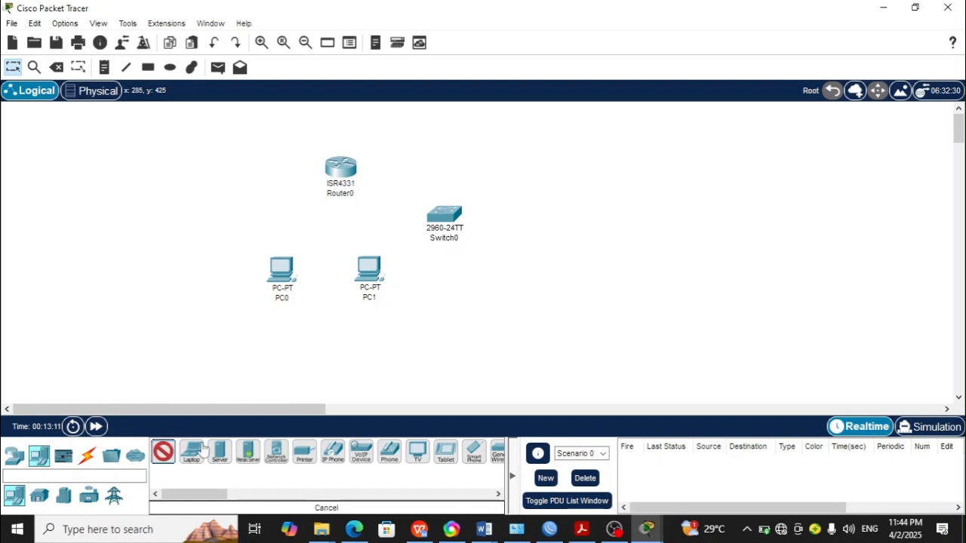
pyautogui.click(463, 300)
pyautogui.moveTo(469, 294); pyautogui.dragTo(468, 288)
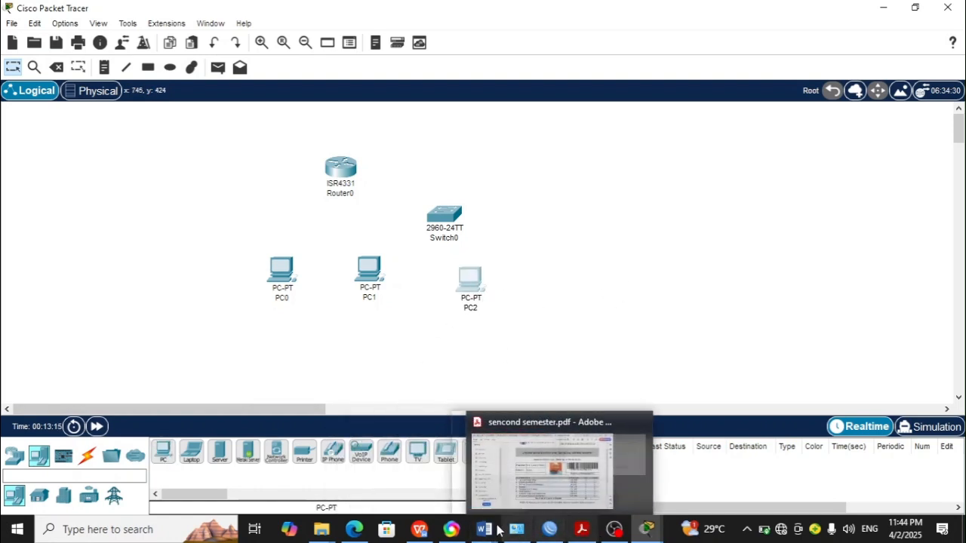
# Step: Review the lab steps in the document and return to Packet Tracer
pyautogui.click(420, 529)
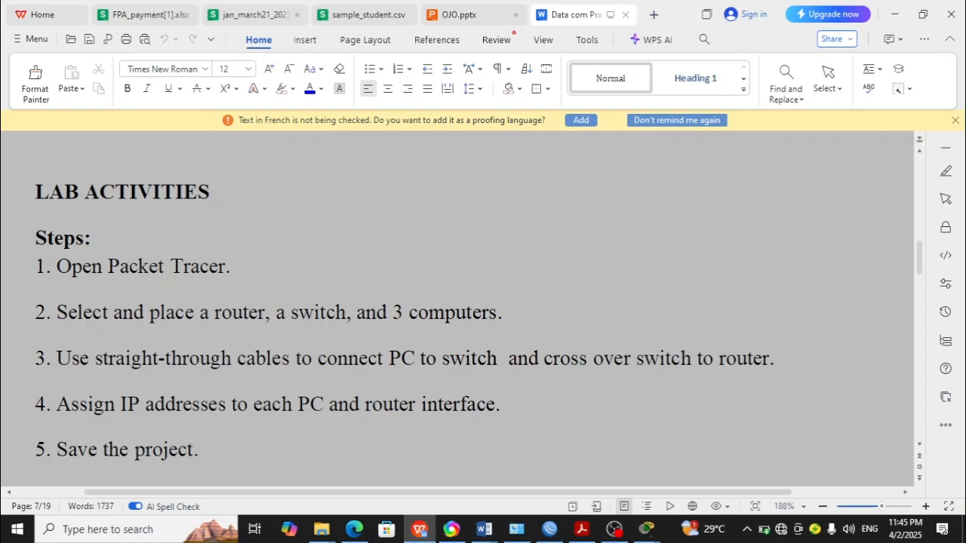
pyautogui.click(895, 14)
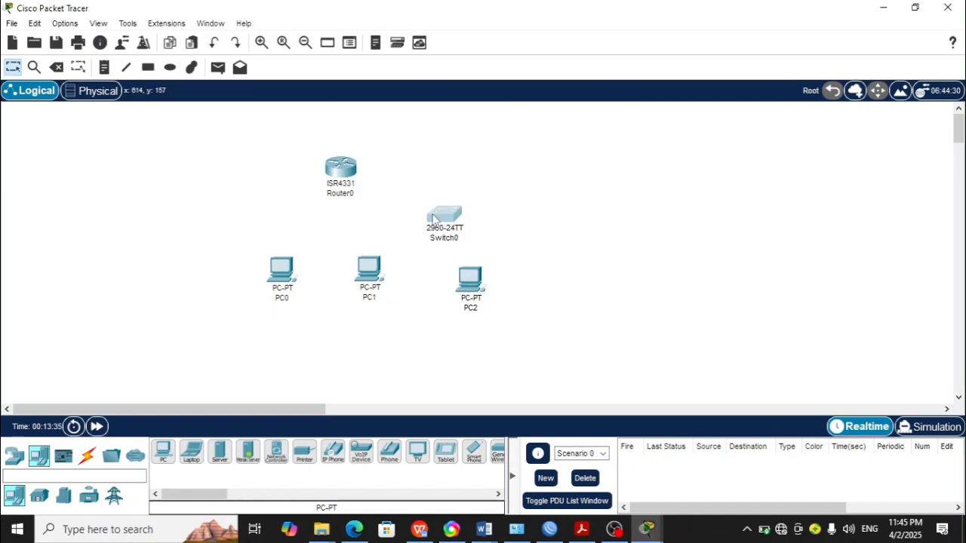
# Step: Rearrange the switch beneath the router and spread the three PCs in a row under the switch
pyautogui.moveTo(433, 219); pyautogui.dragTo(264, 219)
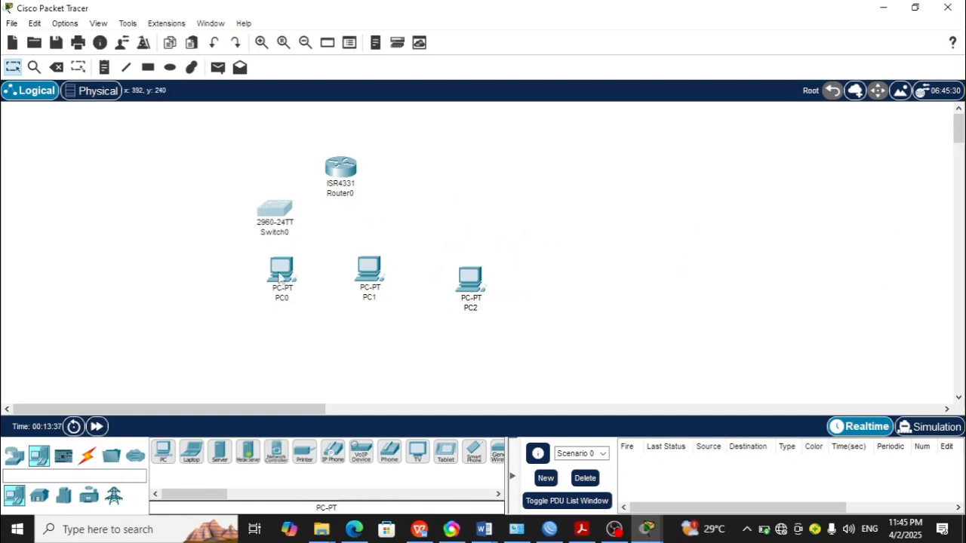
pyautogui.moveTo(279, 278); pyautogui.dragTo(188, 271)
pyautogui.moveTo(373, 277); pyautogui.dragTo(334, 277)
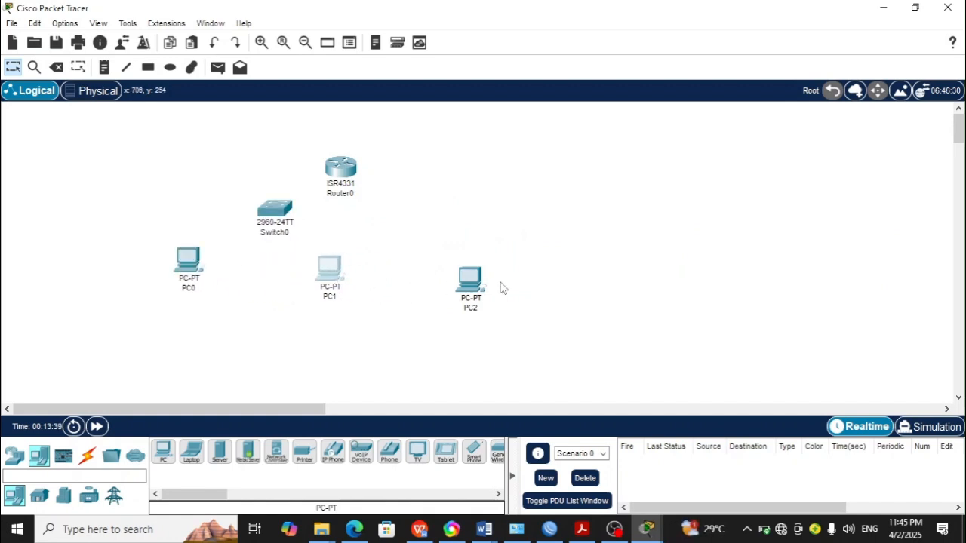
pyautogui.moveTo(477, 285); pyautogui.dragTo(428, 276)
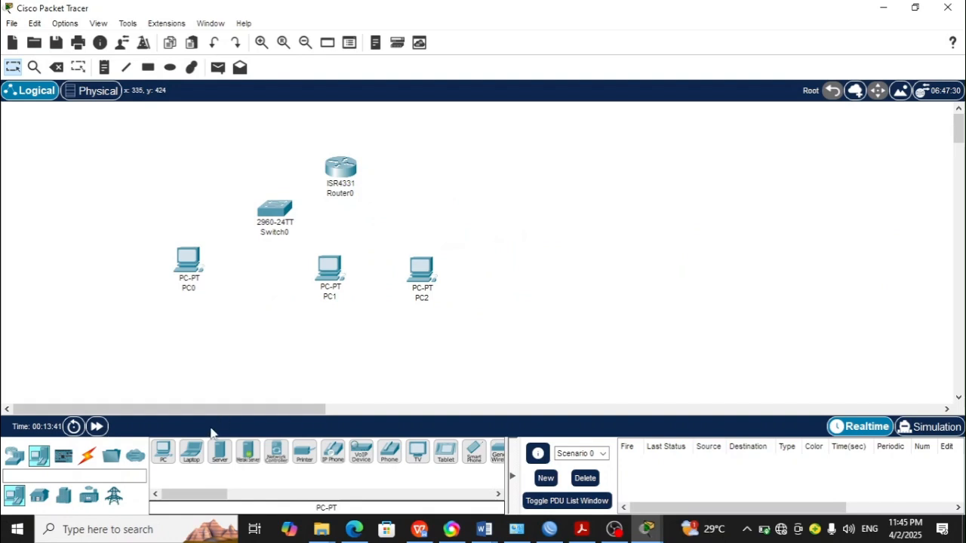
# Step: Connect PC0's FastEthernet0 to the switch's FastEthernet0/1 with a copper straight-through cable
pyautogui.click(87, 455)
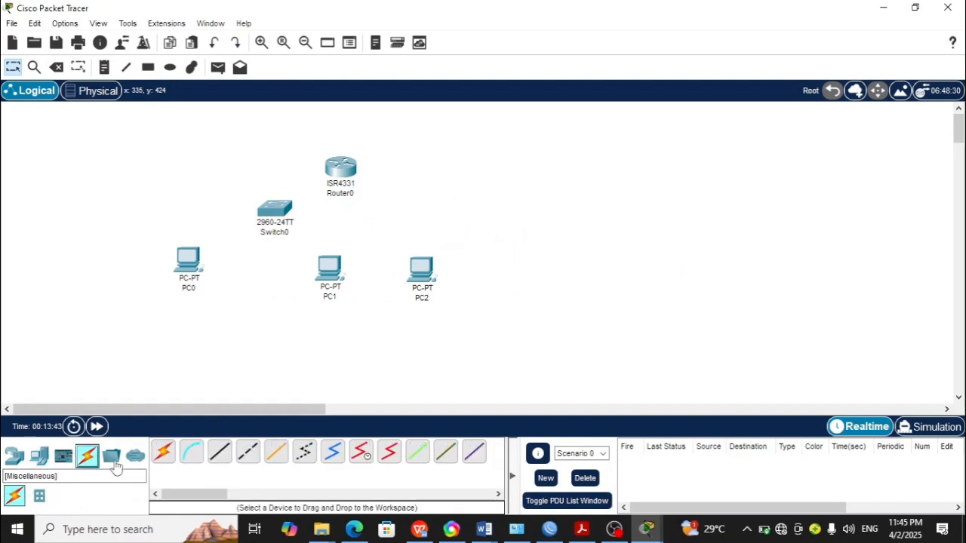
pyautogui.click(220, 456)
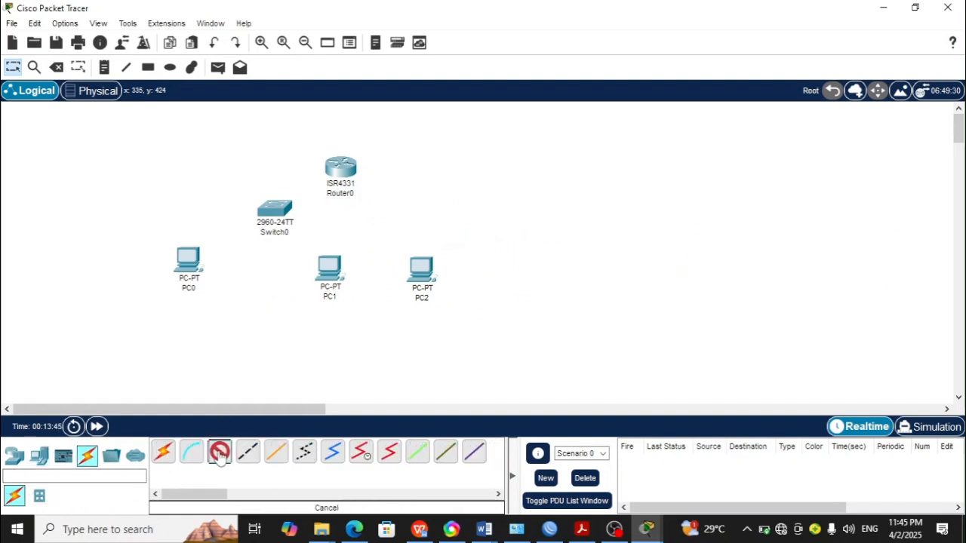
pyautogui.click(185, 259)
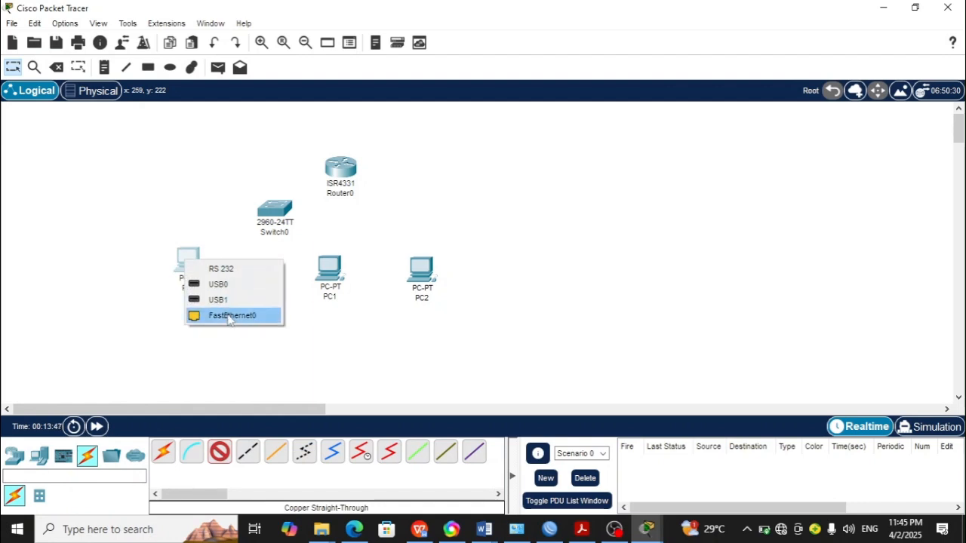
pyautogui.click(230, 316)
pyautogui.click(262, 211)
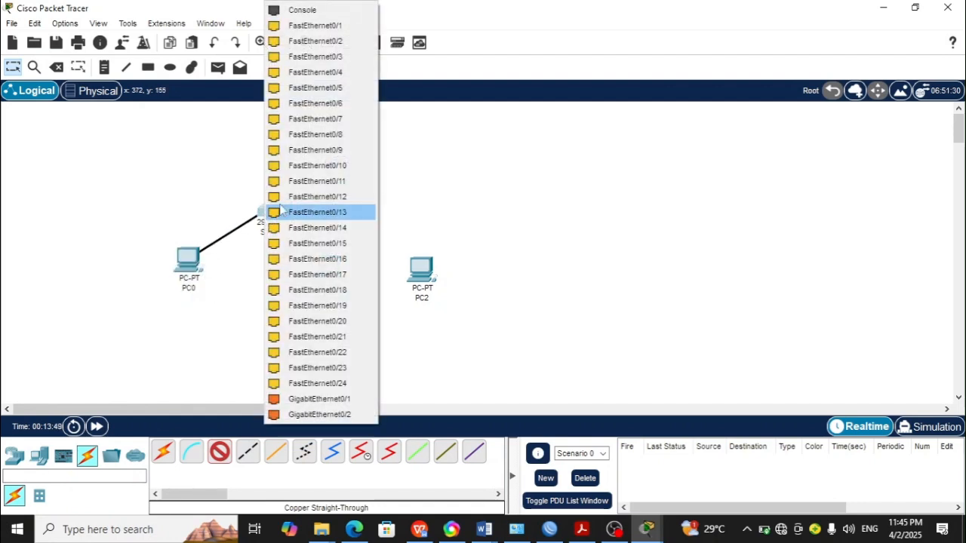
pyautogui.click(323, 25)
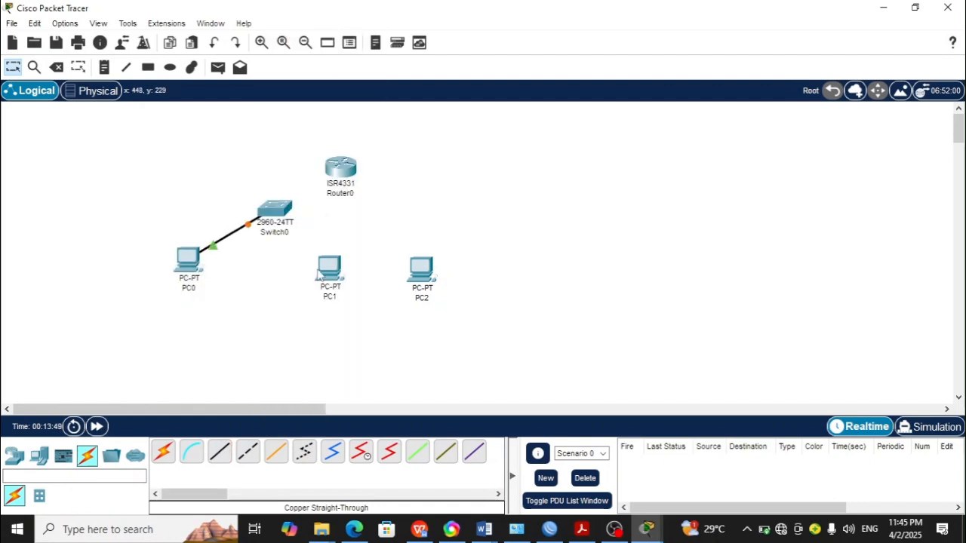
# Step: Connect PC1's FastEthernet0 to the switch's FastEthernet0/2 with a copper straight-through cable
pyautogui.click(220, 452)
pyautogui.click(340, 260)
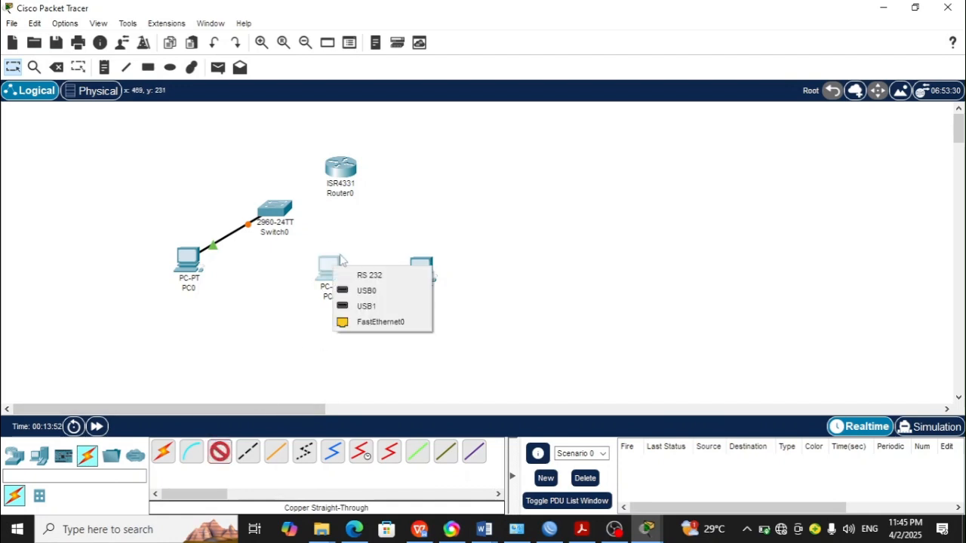
pyautogui.click(367, 321)
pyautogui.click(287, 208)
pyautogui.click(338, 25)
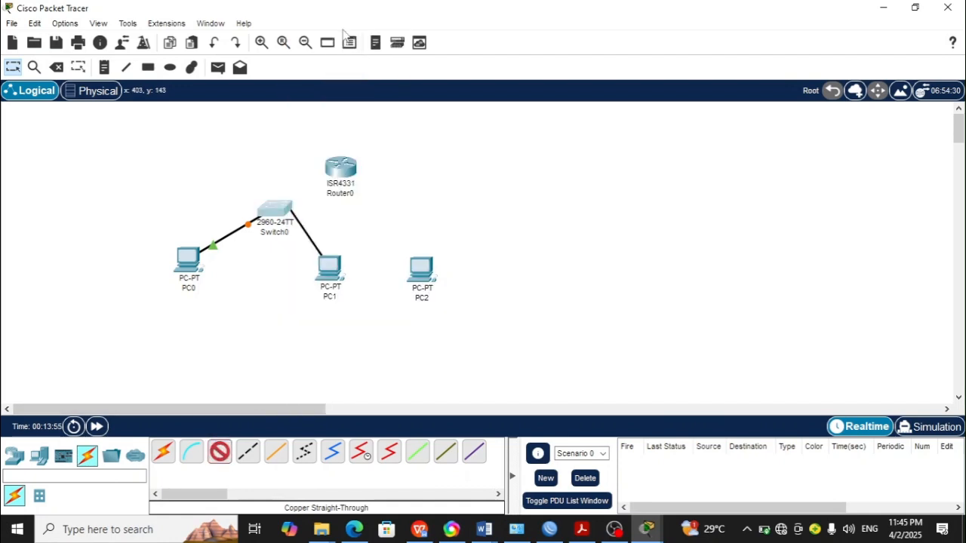
# Step: Connect PC2's FastEthernet0 to the switch's FastEthernet0/3 with a copper straight-through cable
pyautogui.click(220, 452)
pyautogui.click(434, 283)
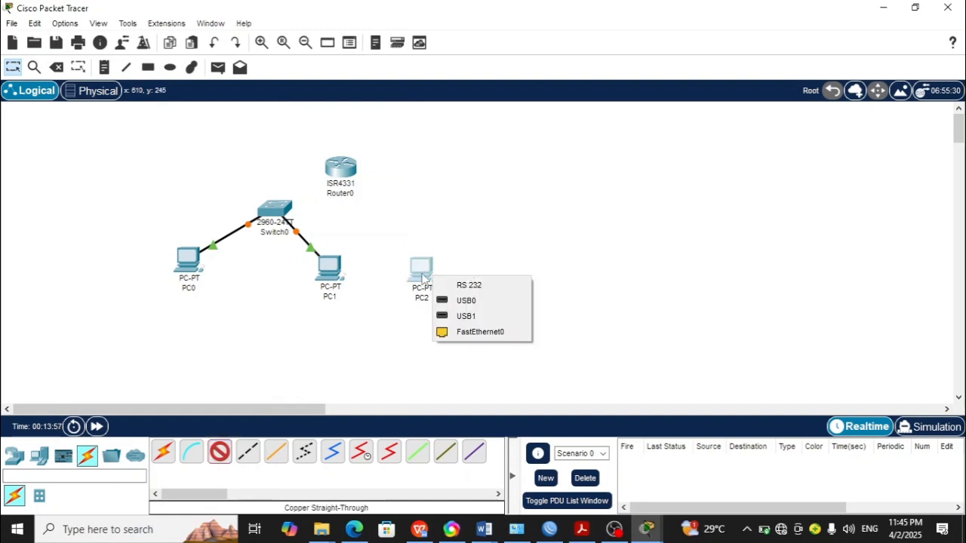
pyautogui.click(478, 334)
pyautogui.click(279, 207)
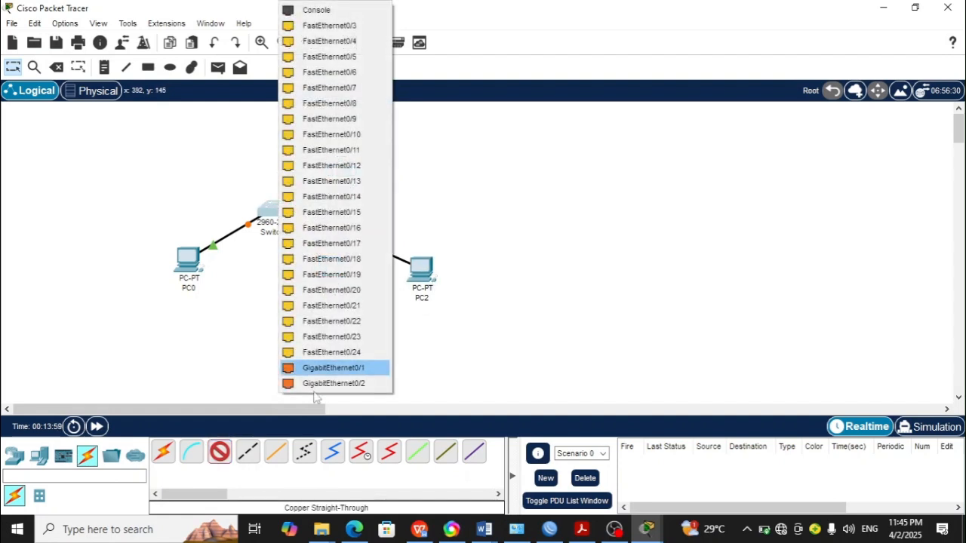
pyautogui.click(349, 25)
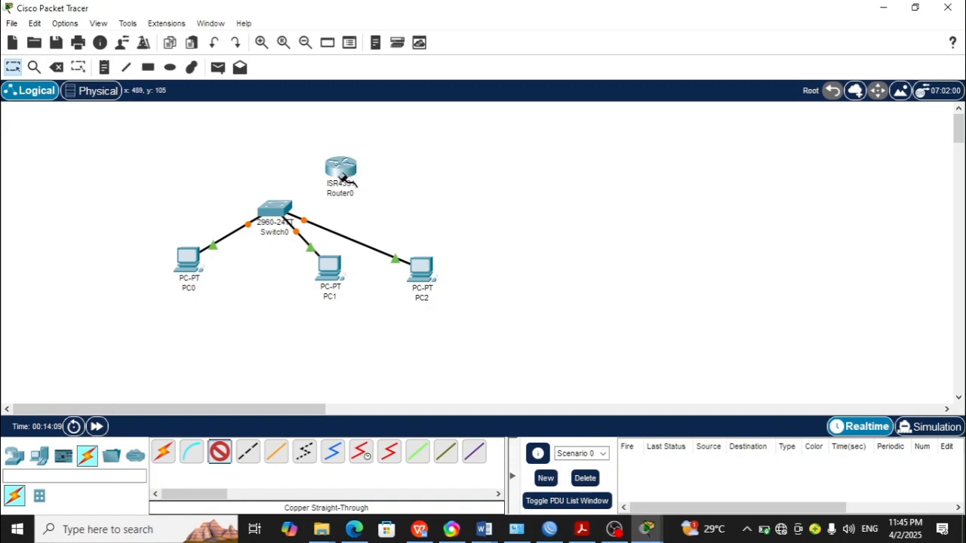
# Step: Connect the switch's FastEthernet0/4 to the router's GigabitEthernet0/0/0 with a copper straight-through cable
pyautogui.click(278, 210)
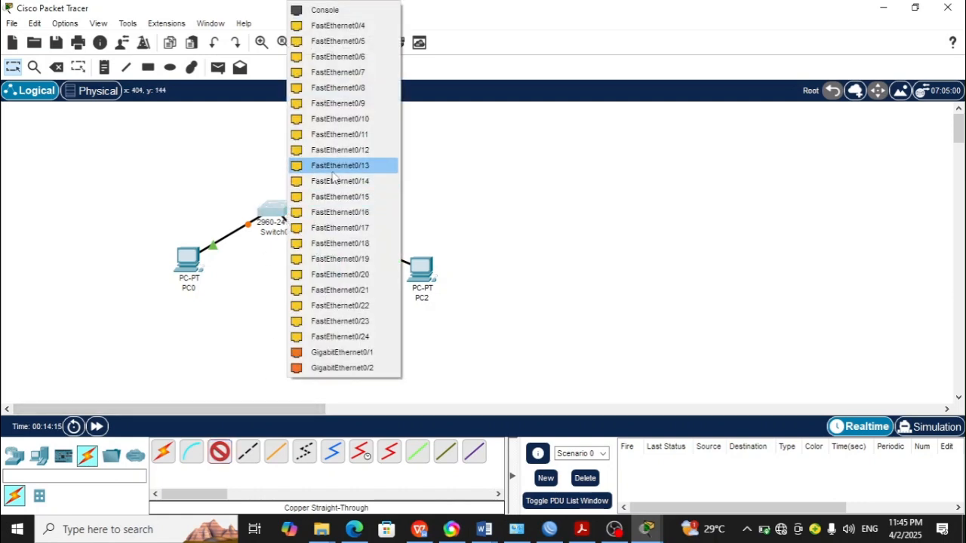
pyautogui.click(340, 26)
pyautogui.click(355, 168)
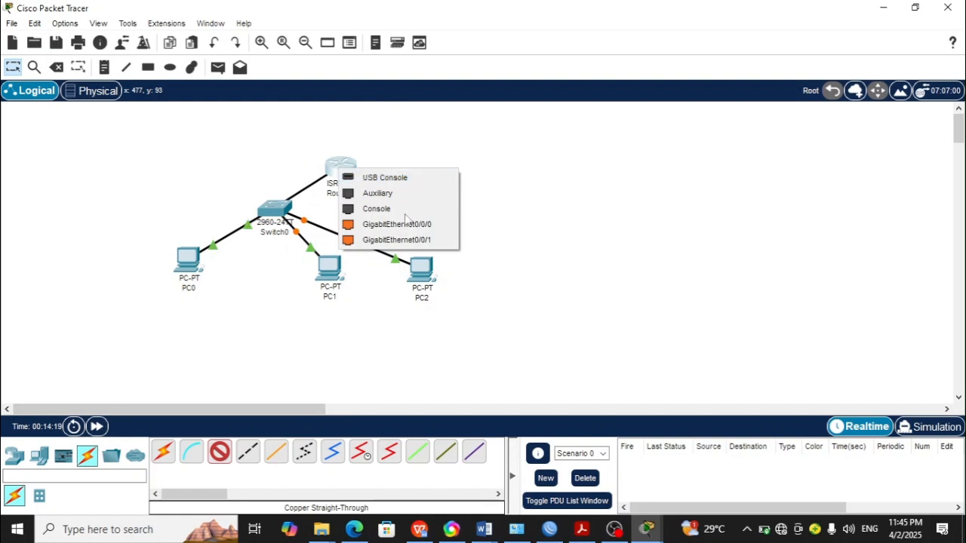
pyautogui.click(406, 225)
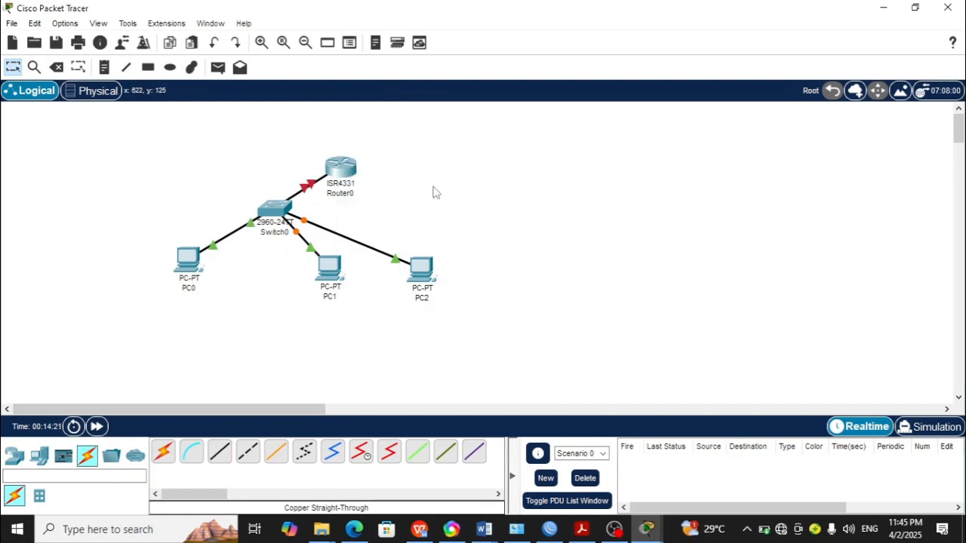
# Step: Move the router so it sits directly above the switch
pyautogui.moveTo(352, 180); pyautogui.dragTo(284, 154)
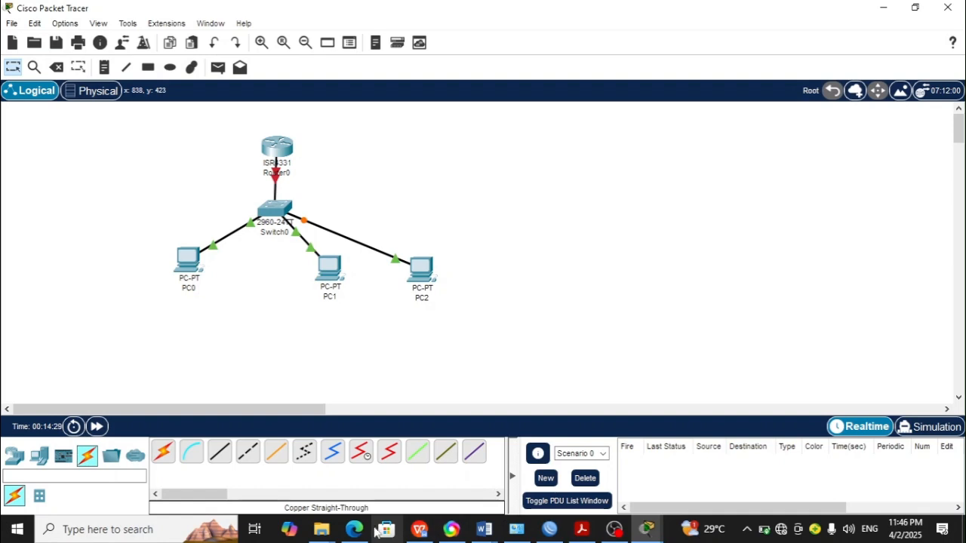
# Step: Switch to the lab practical document and review the listed lab steps
pyautogui.click(419, 529)
pyautogui.scroll(-3, 452, 310)
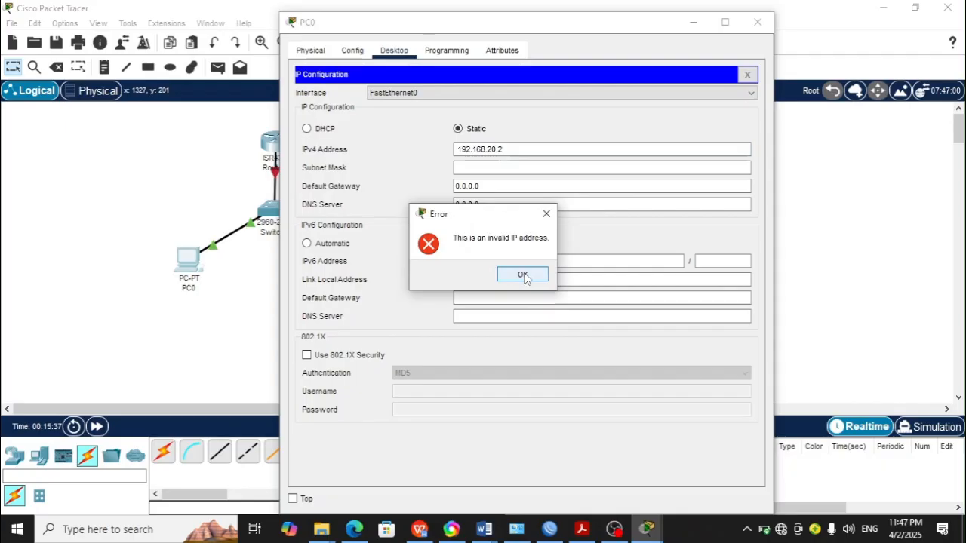
pyautogui.click(521, 274)
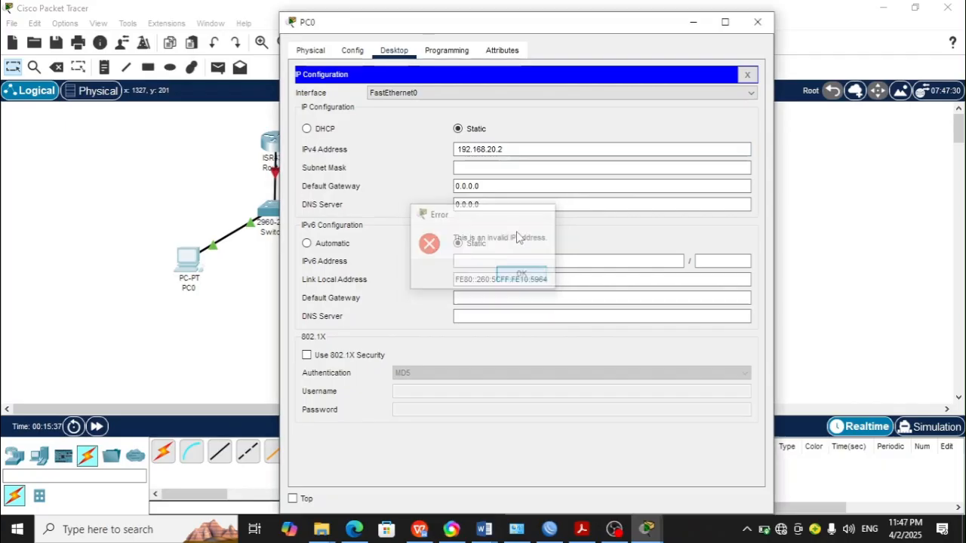
# Step: Set PC0's static IPv4 address to 192.168.20.2 with subnet mask 255.255.255.0
pyautogui.click(497, 149)
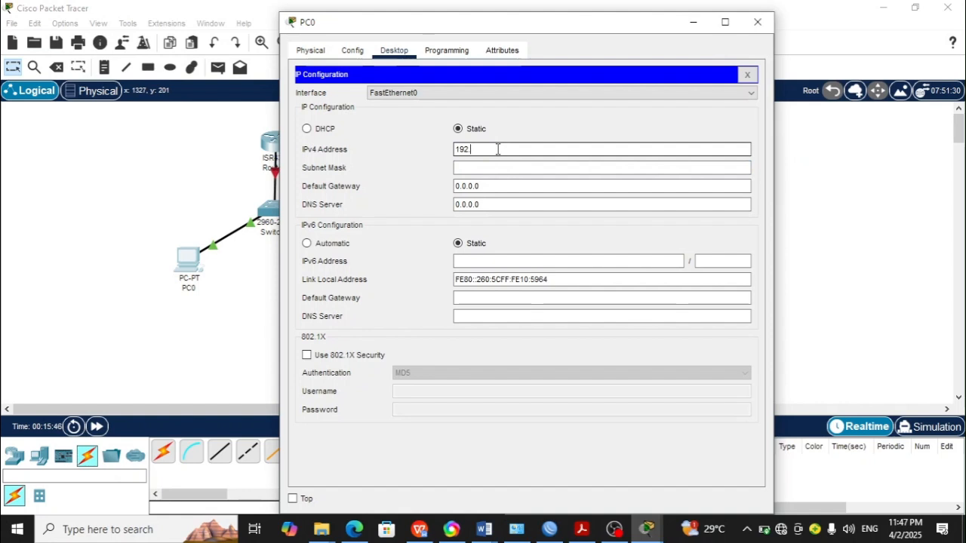
pyautogui.write('192.168.20.2')
pyautogui.press('Tab')
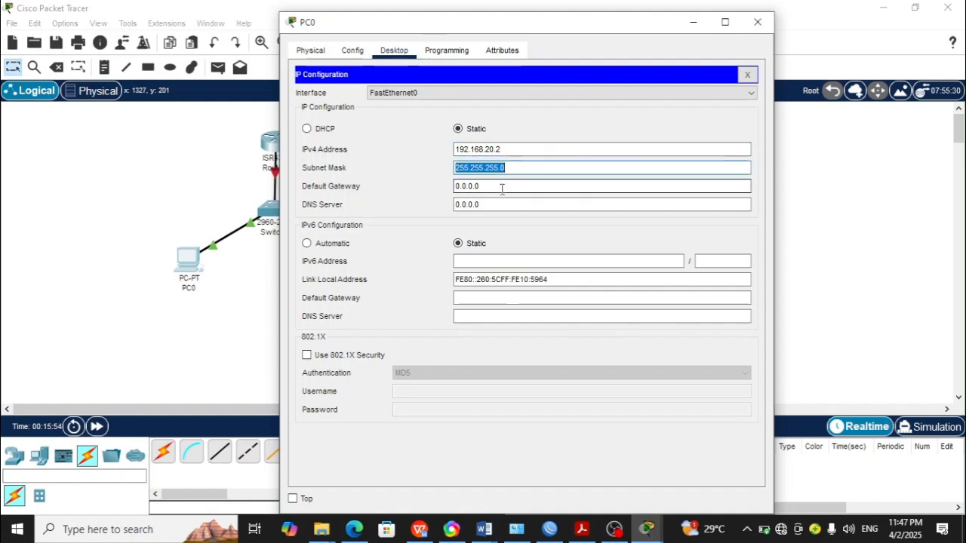
pyautogui.click(405, 199)
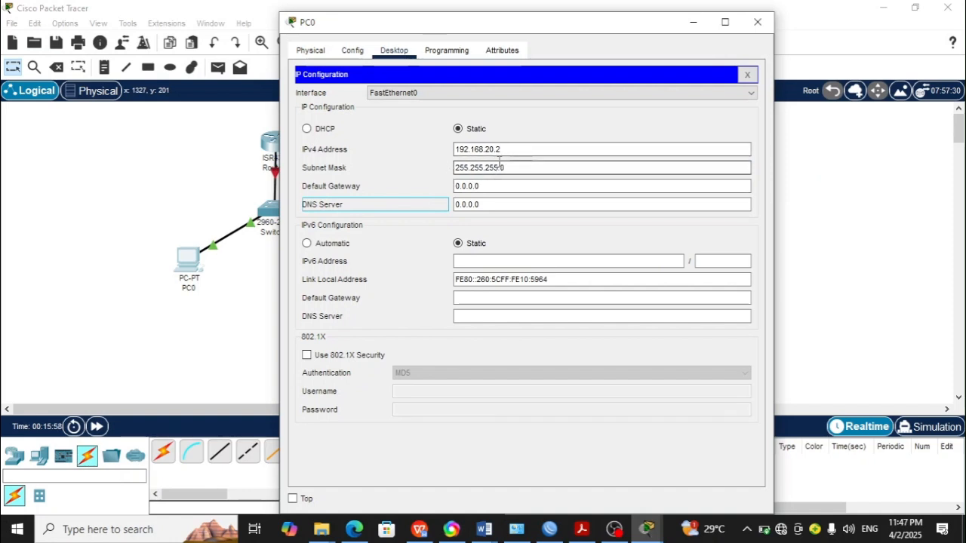
# Step: Copy PC0's IPv4 address and close the PC0 configuration window
pyautogui.moveTo(520, 149); pyautogui.dragTo(456, 149)
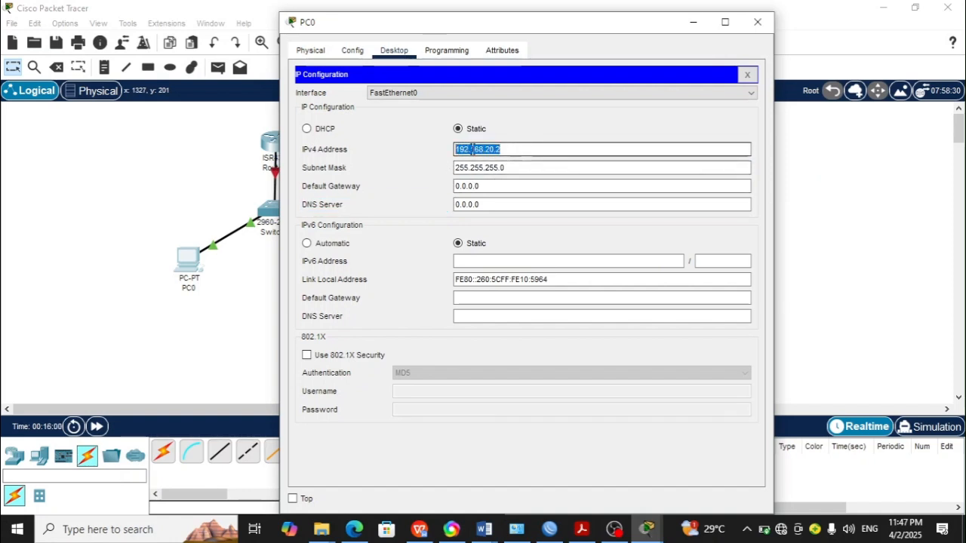
pyautogui.rightClick(473, 149)
pyautogui.click(499, 209)
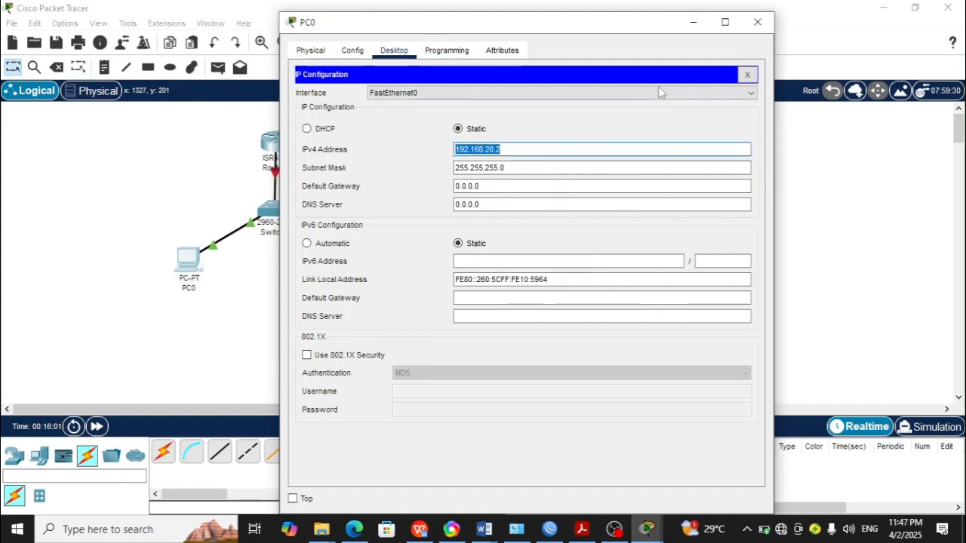
pyautogui.click(755, 25)
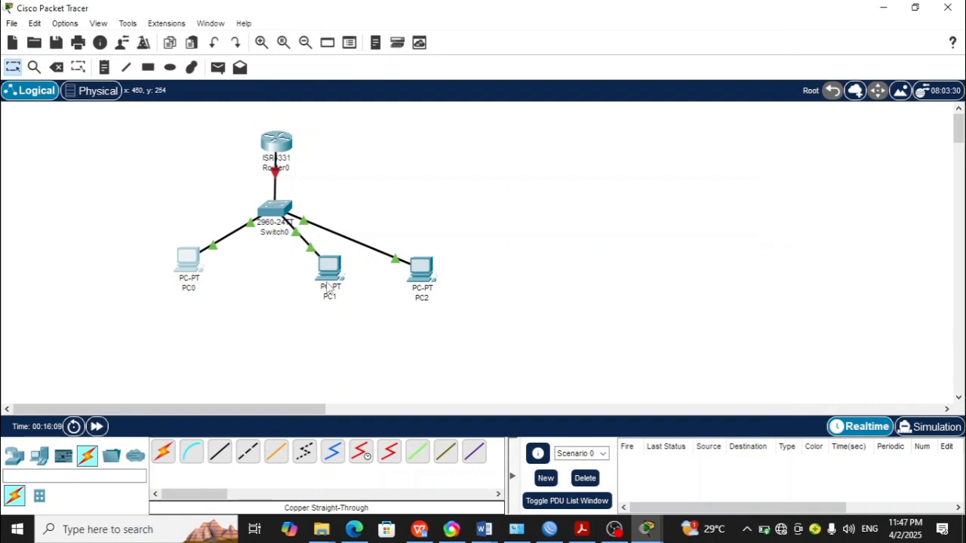
# Step: Open PC1's IP Configuration and set its IPv4 address to 192.168.20.3 with subnet mask 255.255.255.0
pyautogui.click(328, 286)
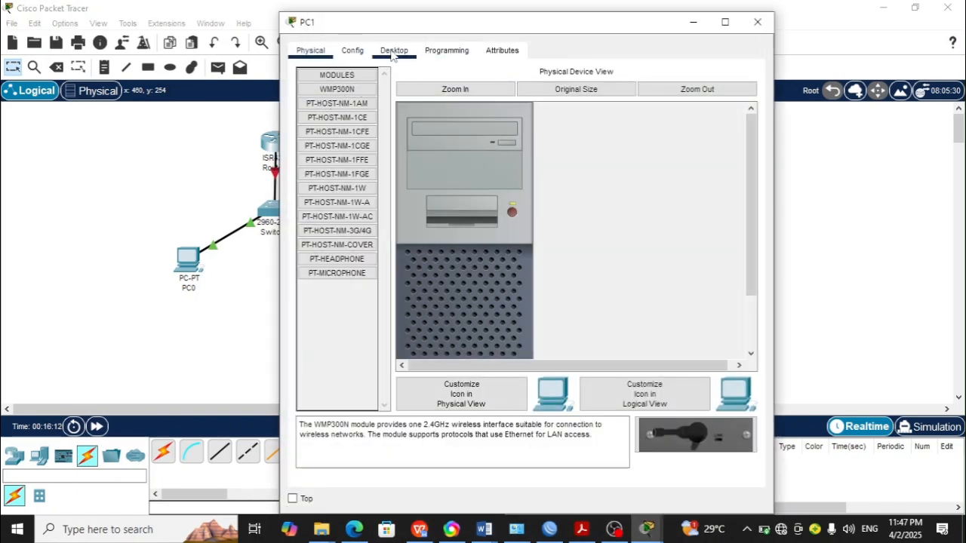
pyautogui.click(393, 50)
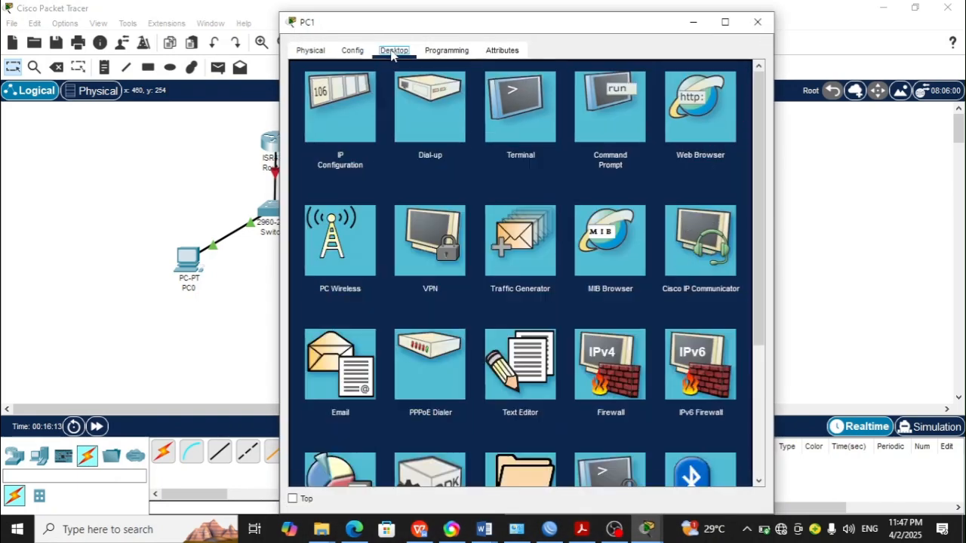
pyautogui.click(341, 121)
pyautogui.rightClick(472, 151)
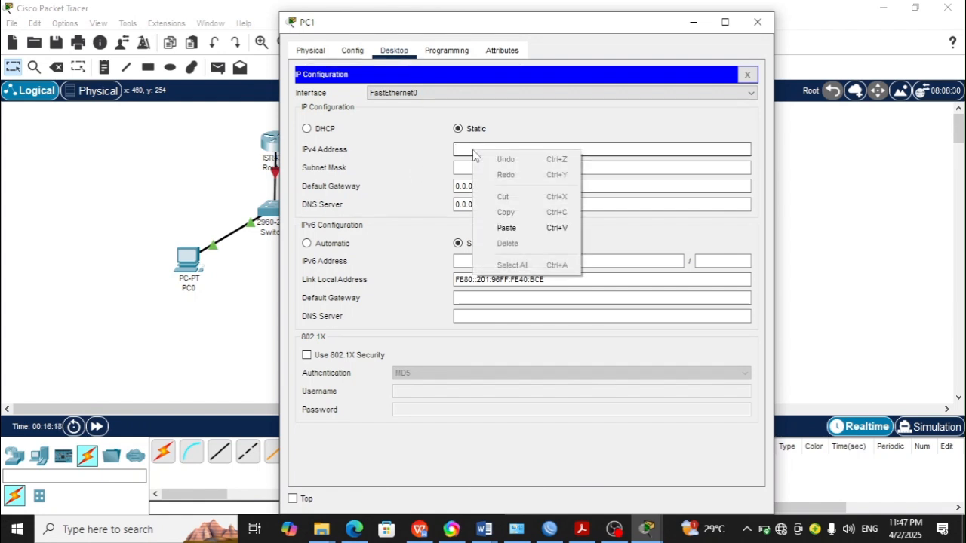
pyautogui.click(507, 227)
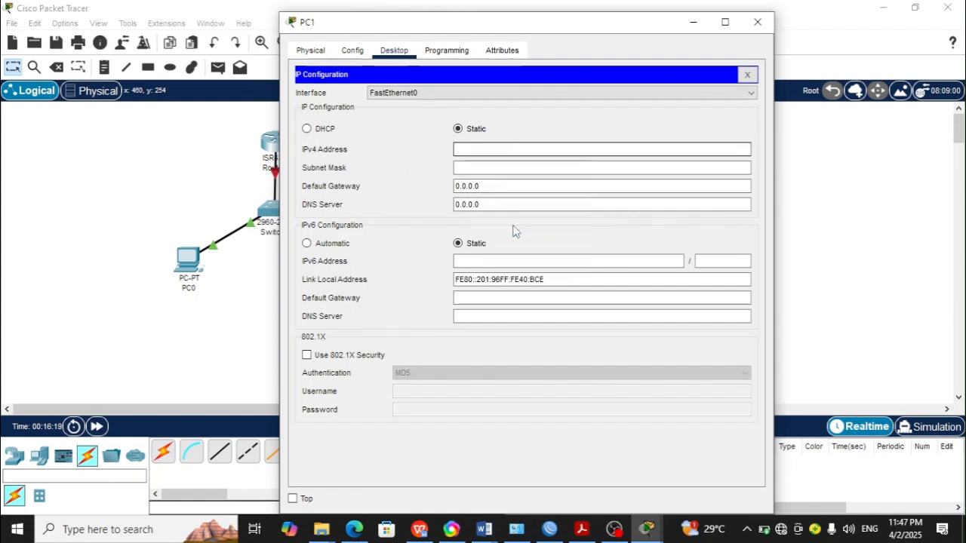
pyautogui.click(546, 166)
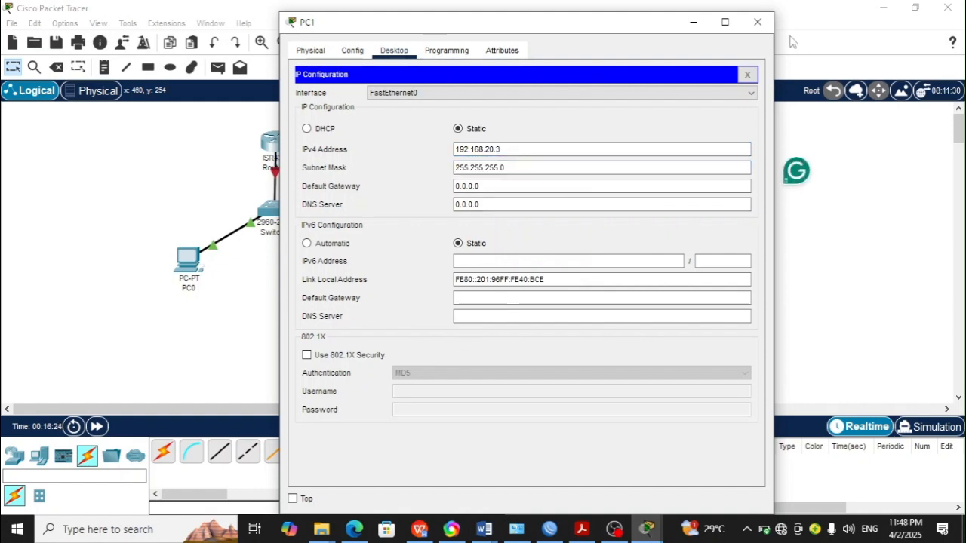
pyautogui.click(758, 22)
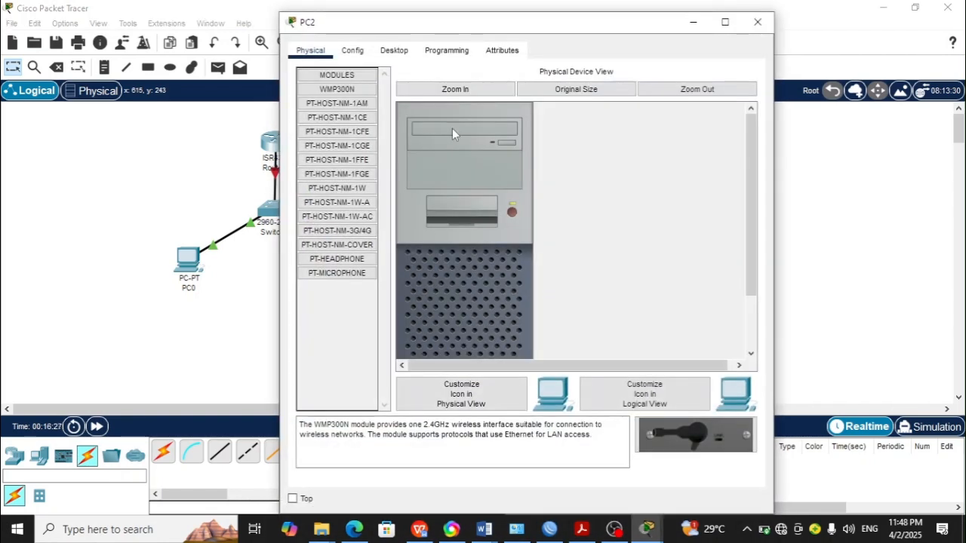
# Step: Open PC2's IP Configuration and set its IPv4 address to 192.168.20.5 with subnet mask 255.255.255.0
pyautogui.click(395, 55)
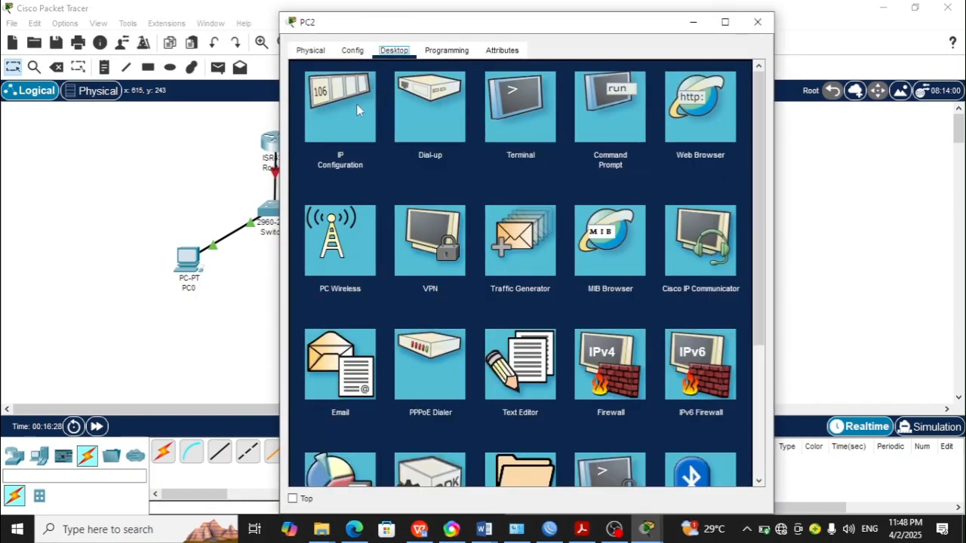
pyautogui.click(352, 152)
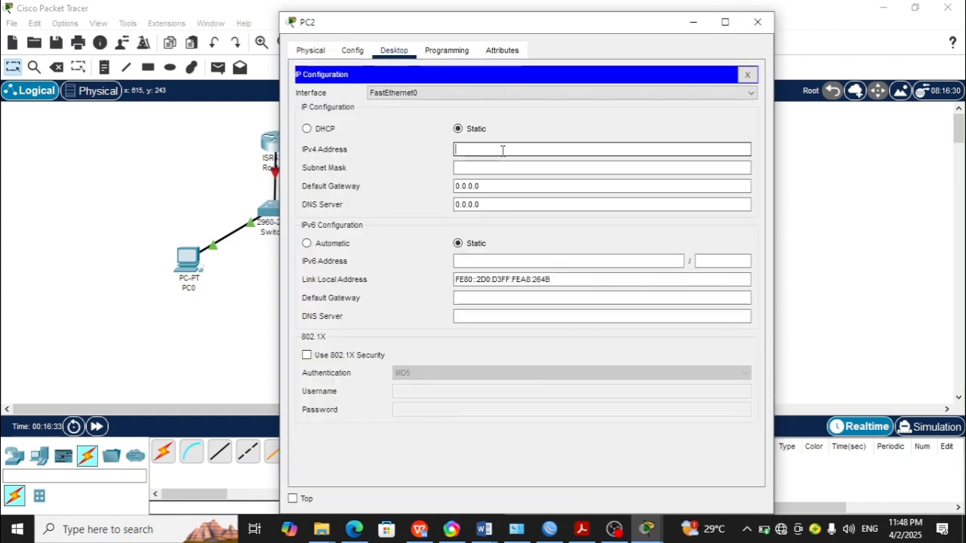
pyautogui.hotkey('ctrl', 'v')
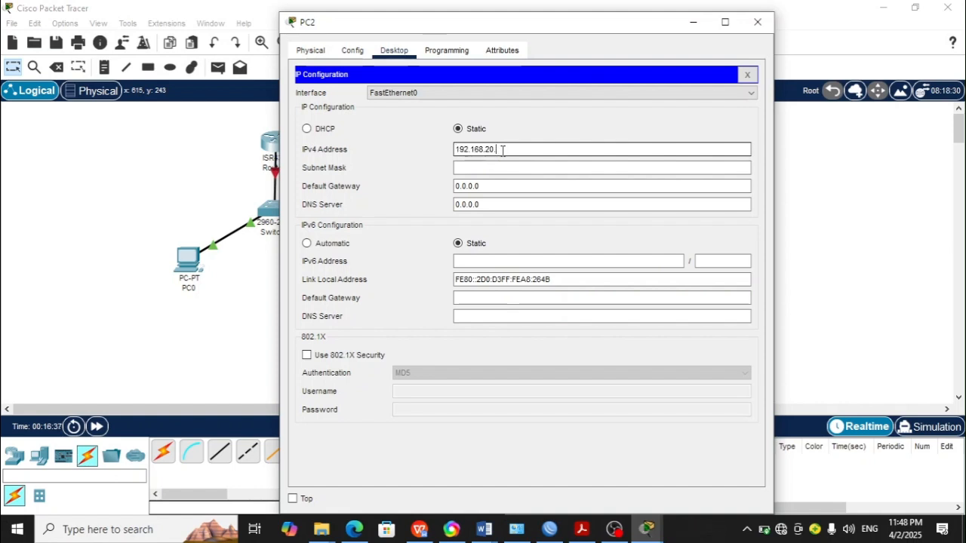
pyautogui.press('Tab')
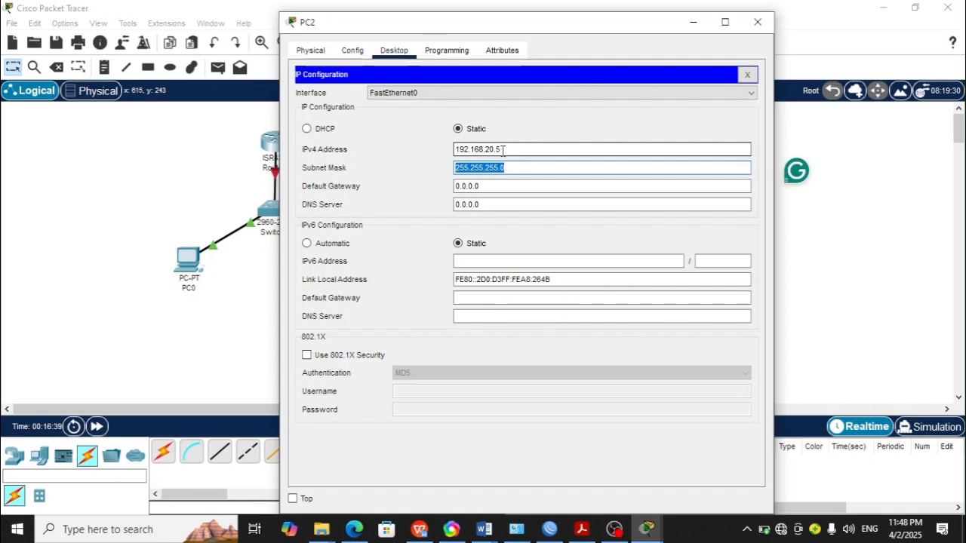
pyautogui.click(595, 159)
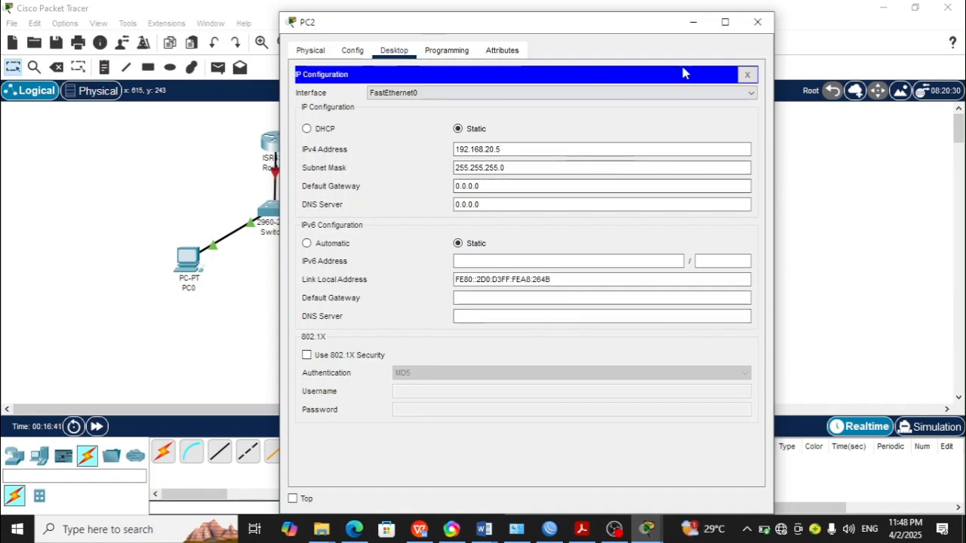
pyautogui.click(756, 25)
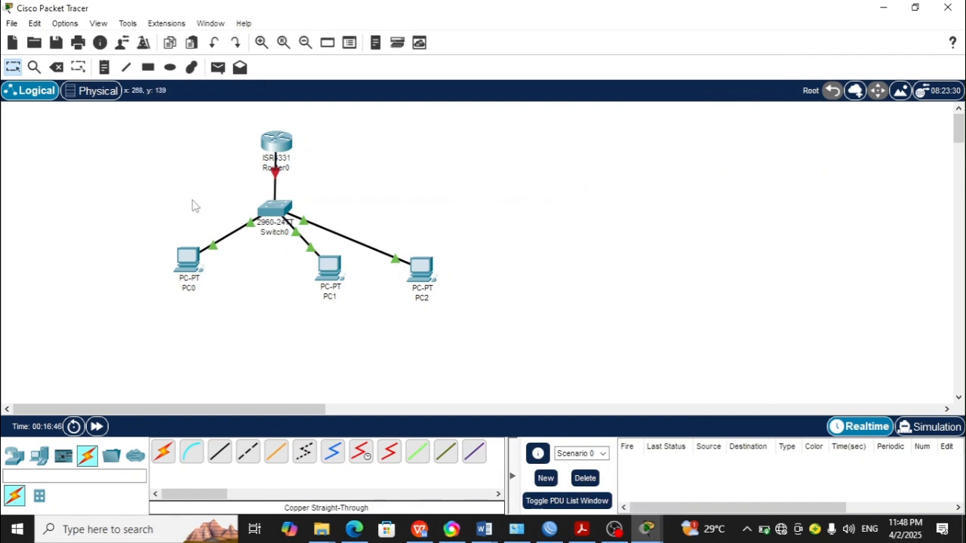
# Step: Delete the cable between the switch and the router
pyautogui.click(59, 68)
pyautogui.click(276, 181)
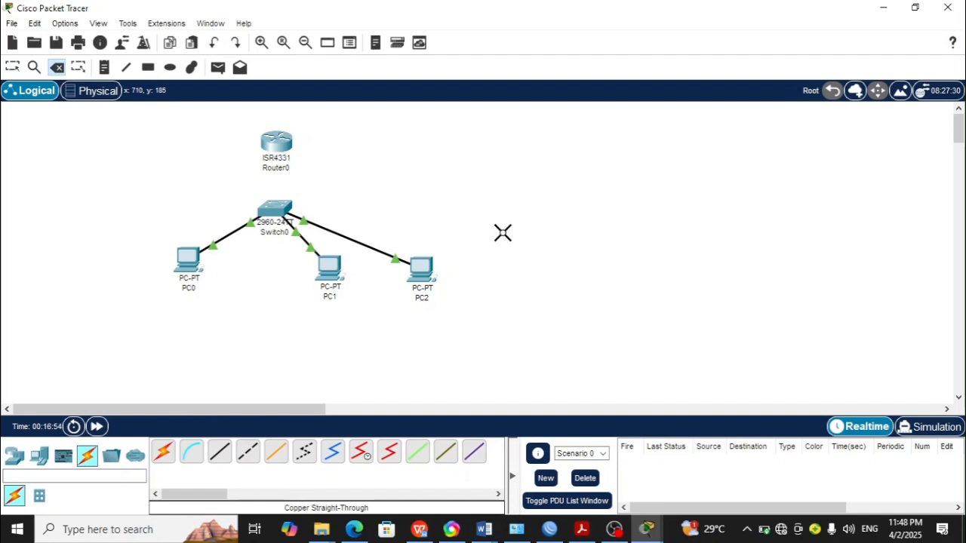
pyautogui.click(12, 69)
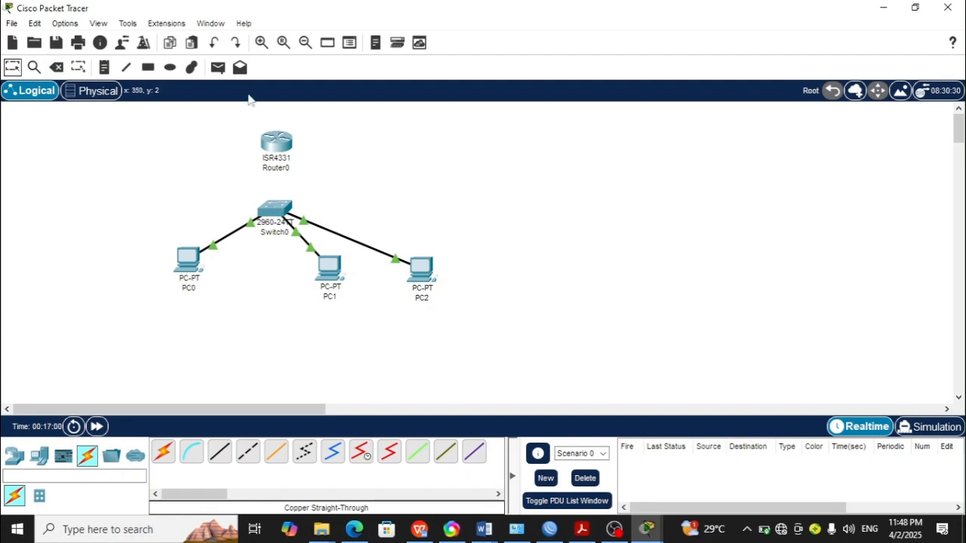
# Step: Send a simple PDU from PC0 to PC1
pyautogui.click(219, 69)
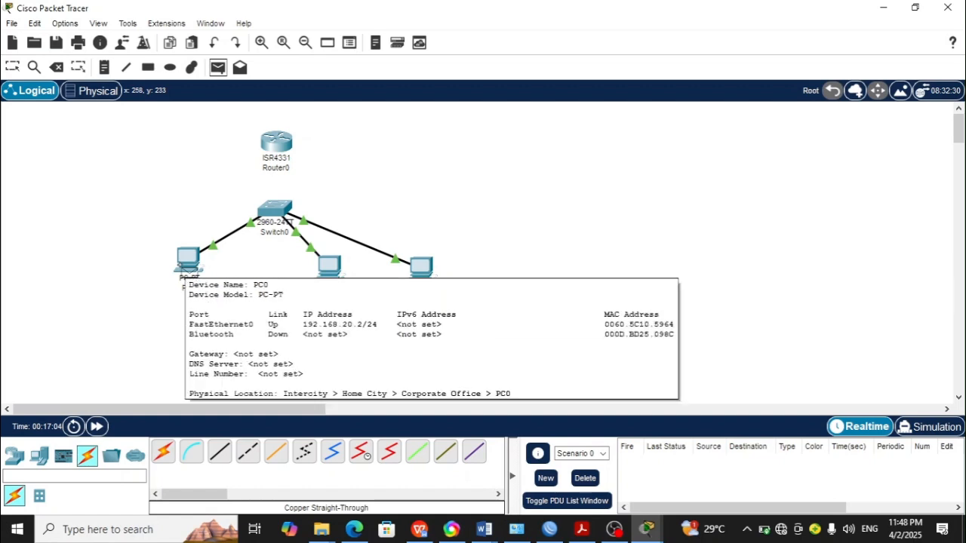
pyautogui.click(188, 264)
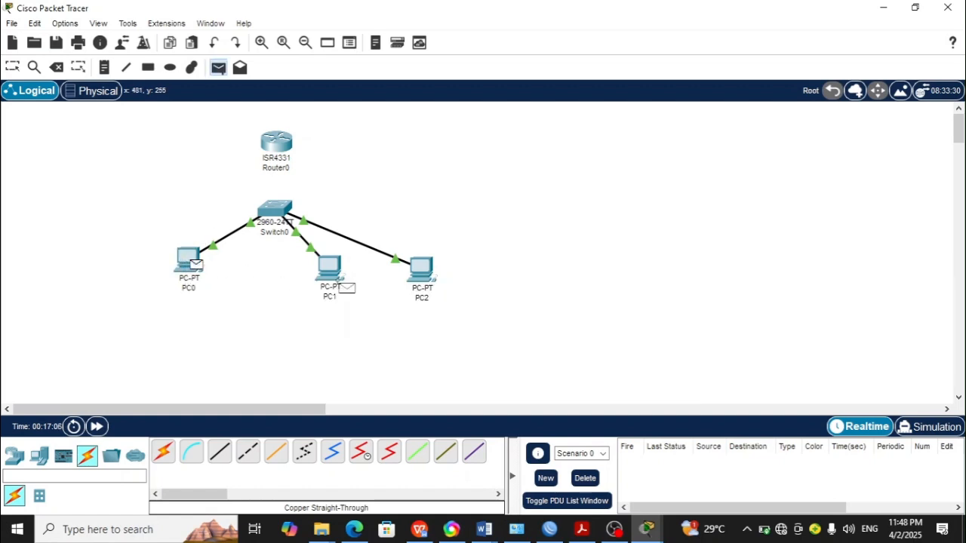
pyautogui.click(335, 276)
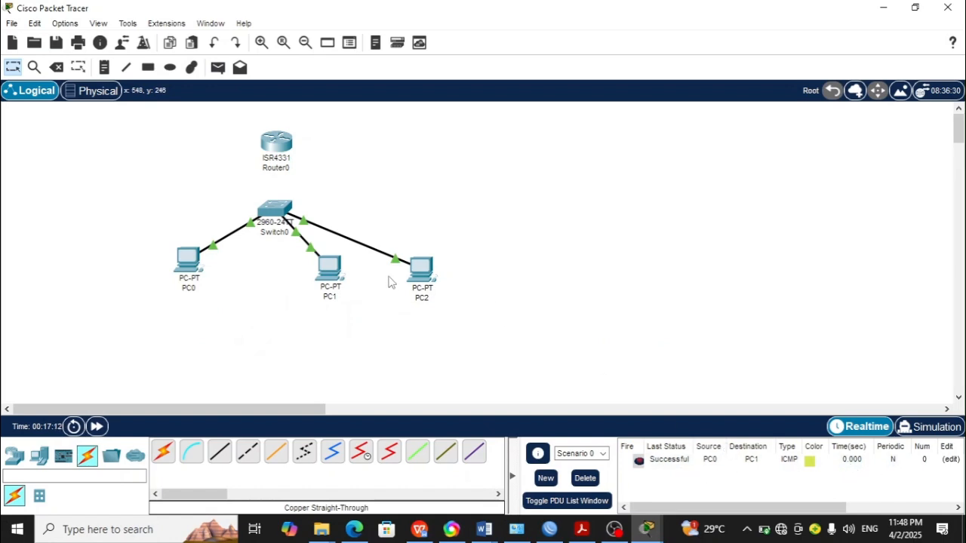
# Step: Send a simple PDU from PC0 to PC2
pyautogui.click(217, 68)
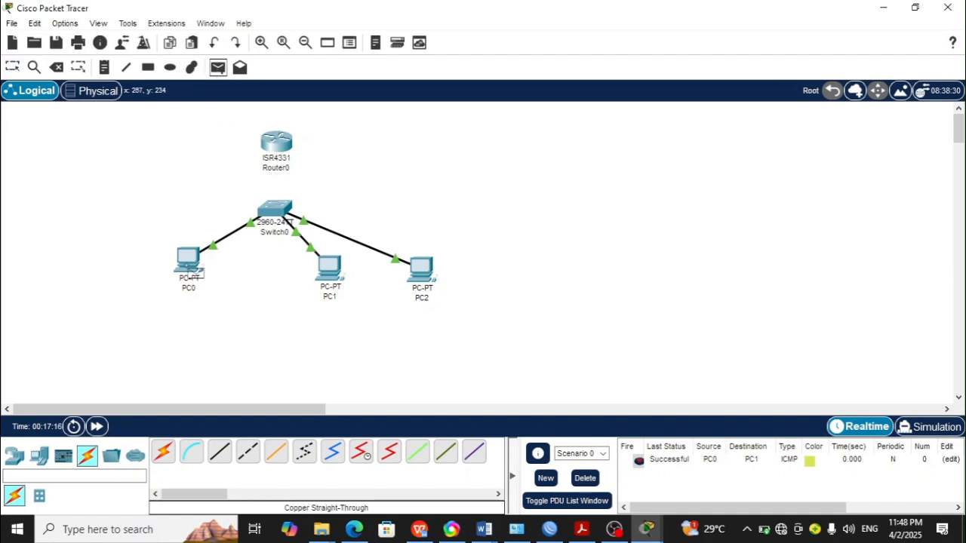
pyautogui.click(189, 260)
pyautogui.click(421, 268)
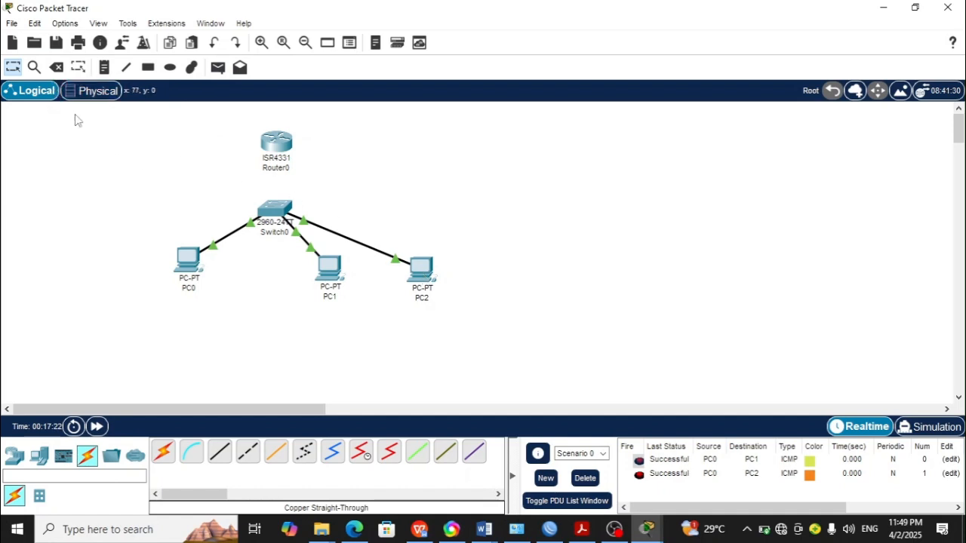
# Step: Reconnect the switch's FastEthernet0/4 to the router's GigabitEthernet0/0/0 with a copper straight-through cable
pyautogui.click(220, 453)
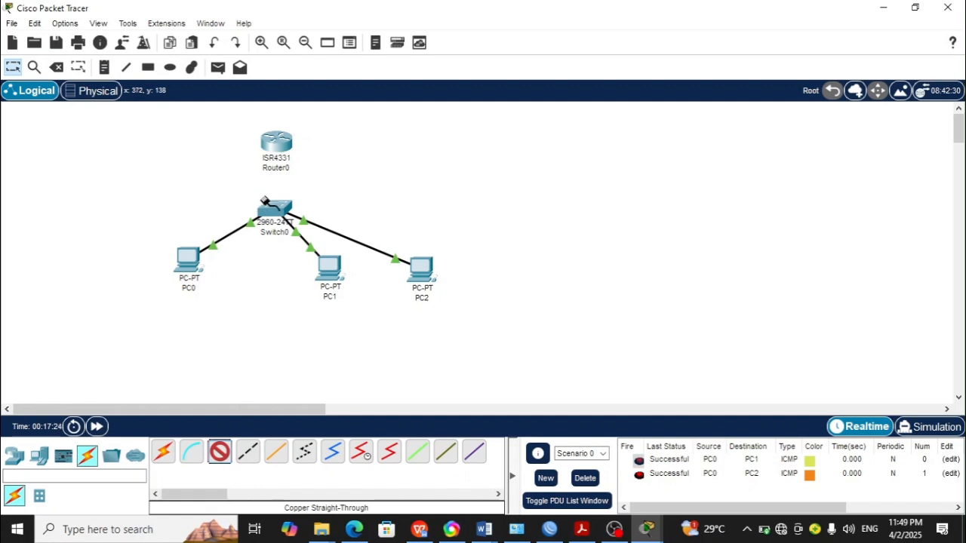
pyautogui.click(274, 208)
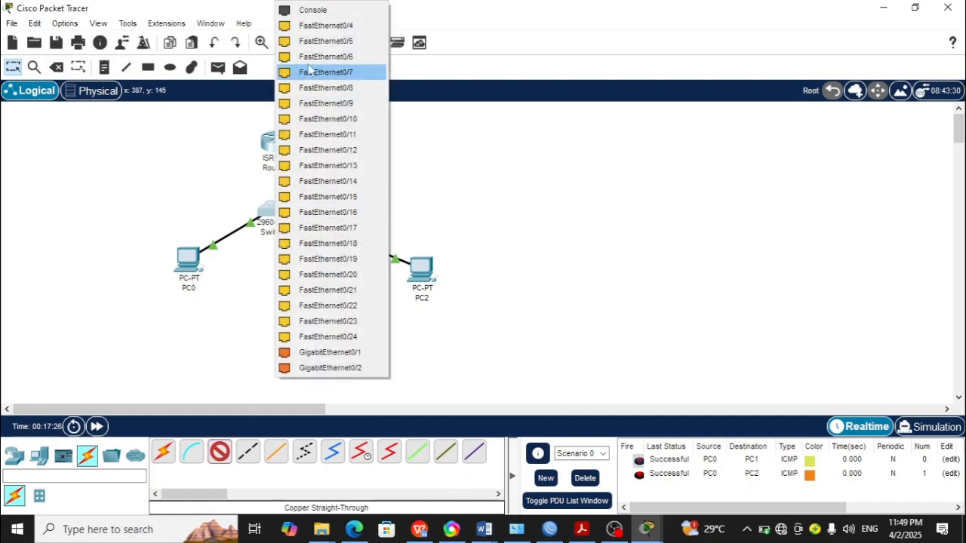
pyautogui.click(320, 25)
pyautogui.click(280, 155)
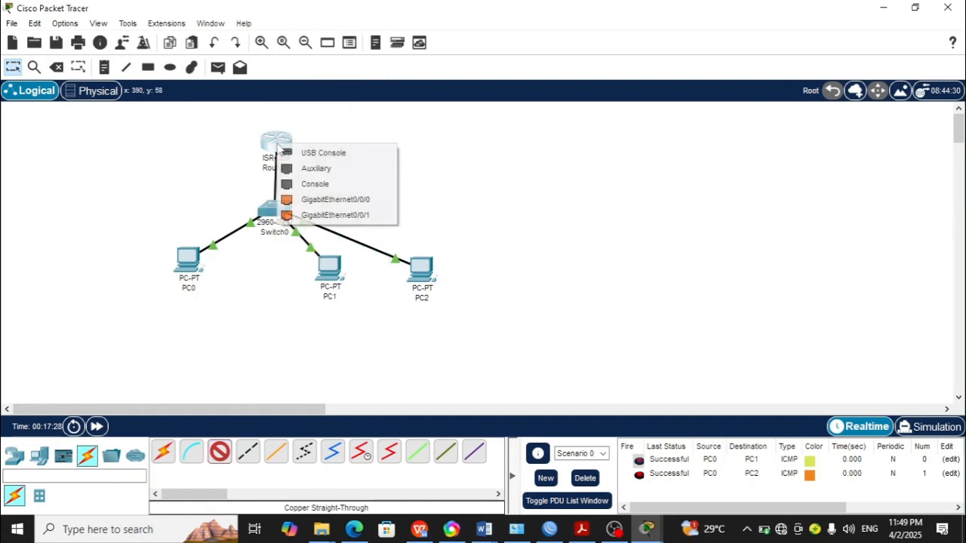
pyautogui.click(336, 200)
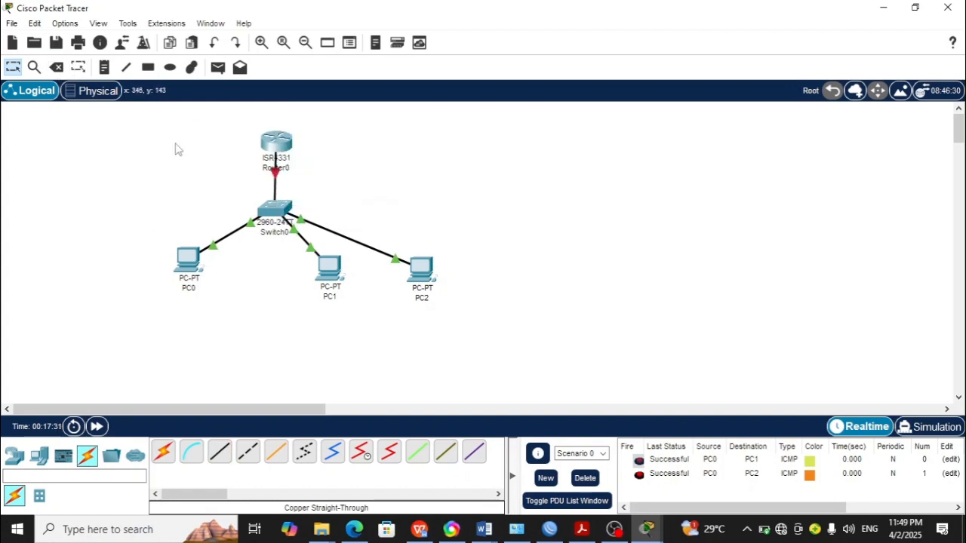
# Step: Send another simple PDU from PC0 to PC2
pyautogui.click(217, 67)
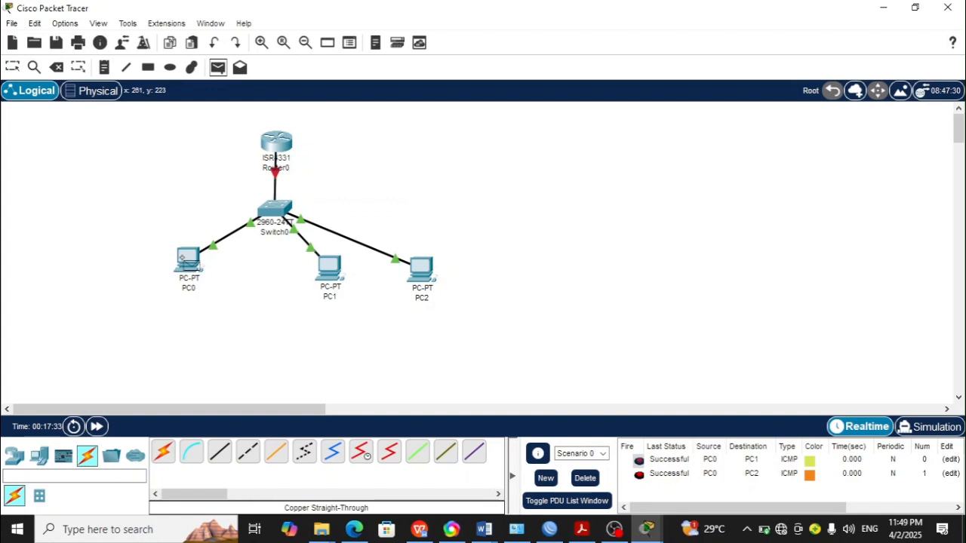
pyautogui.click(185, 258)
pyautogui.click(422, 270)
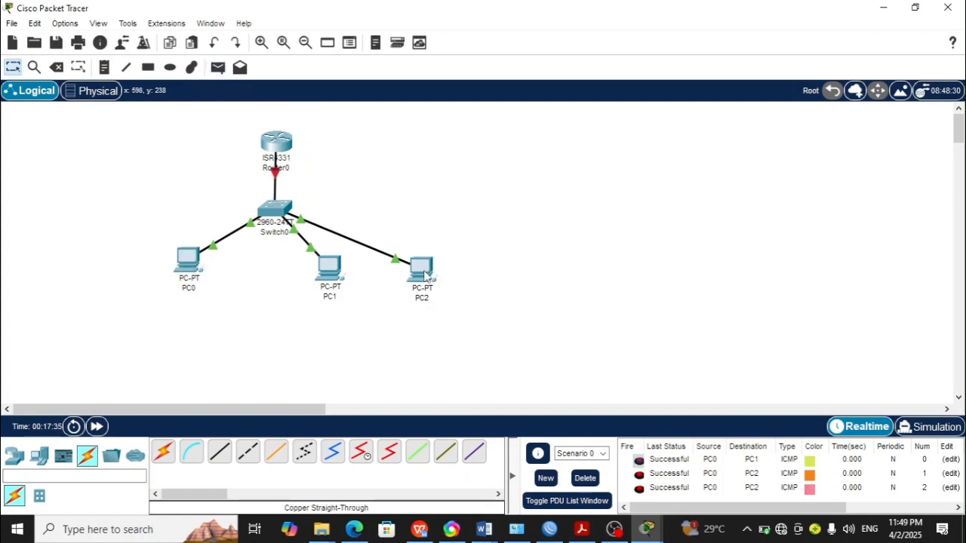
pyautogui.moveTo(422, 277)
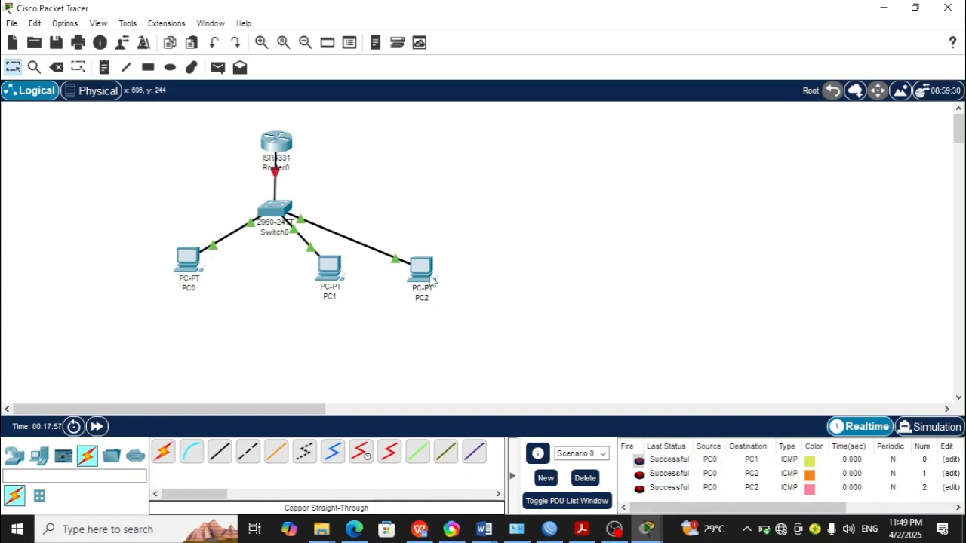
pyautogui.click(425, 278)
pyautogui.click(427, 253)
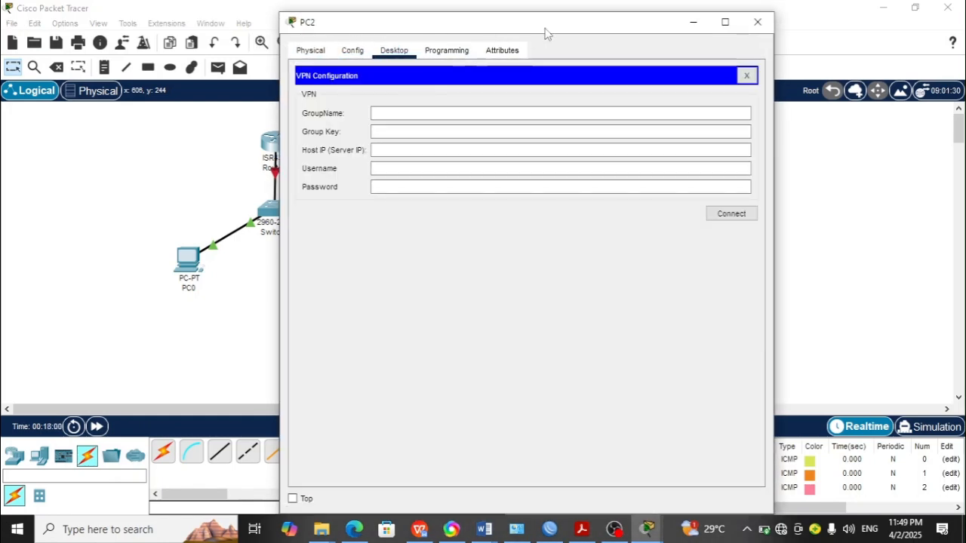
pyautogui.click(758, 22)
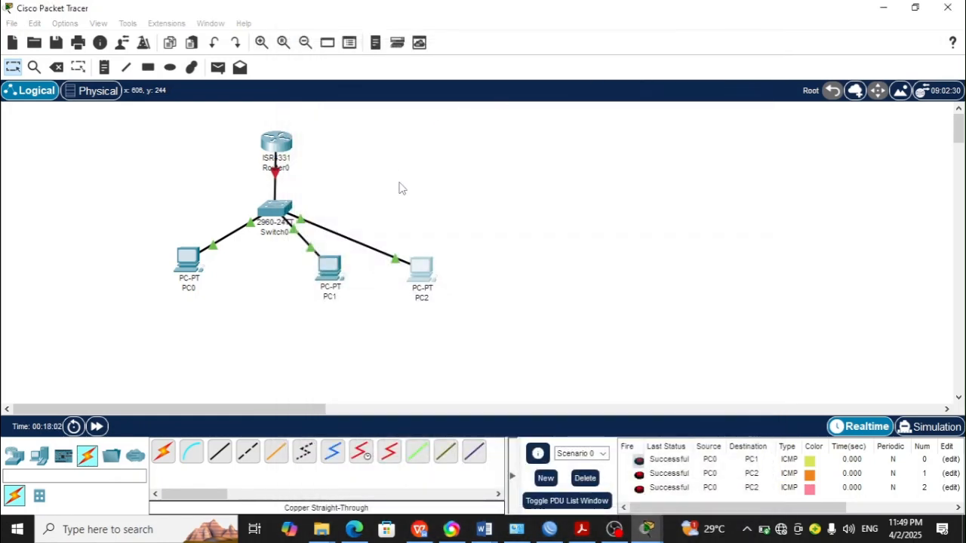
# Step: Clear the IPv4 address in PC2's IP configuration
pyautogui.click(419, 274)
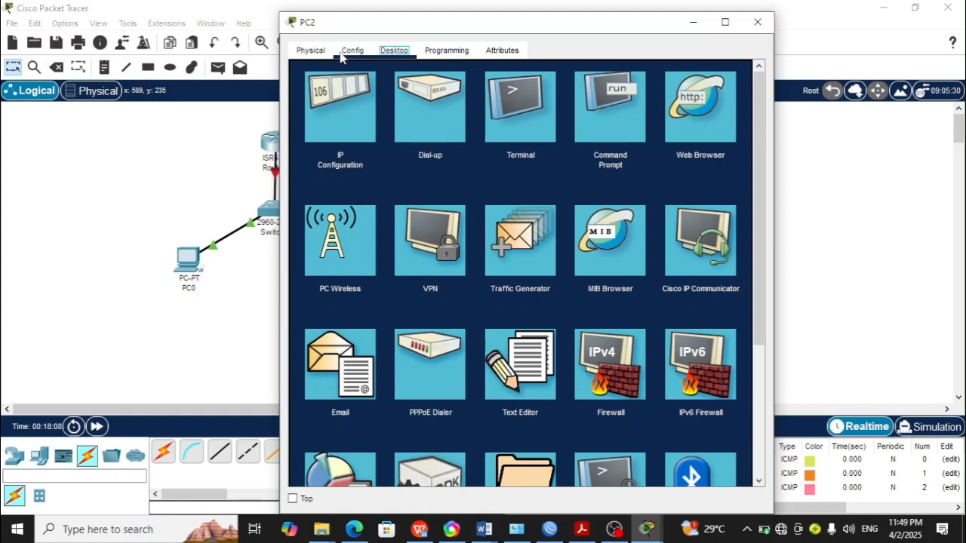
pyautogui.click(337, 104)
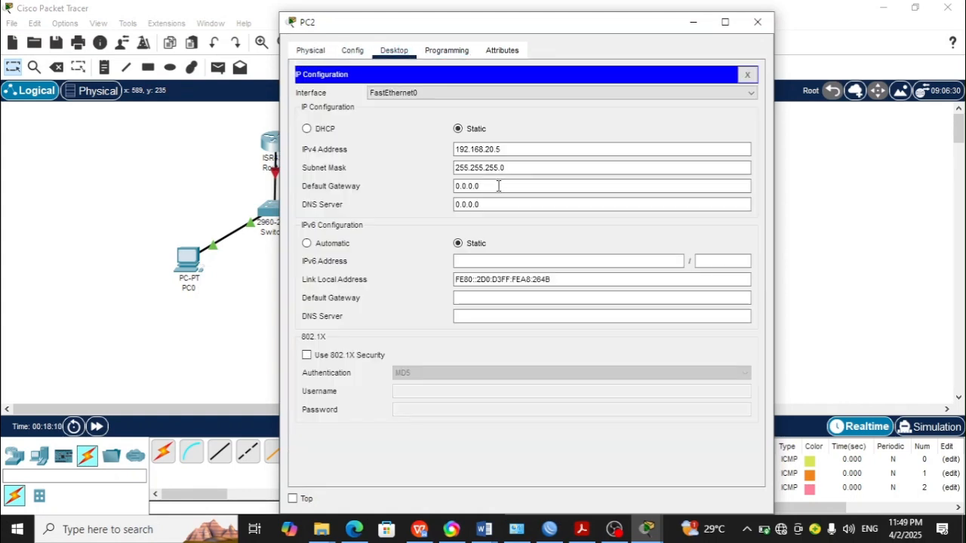
pyautogui.moveTo(513, 148); pyautogui.dragTo(379, 151)
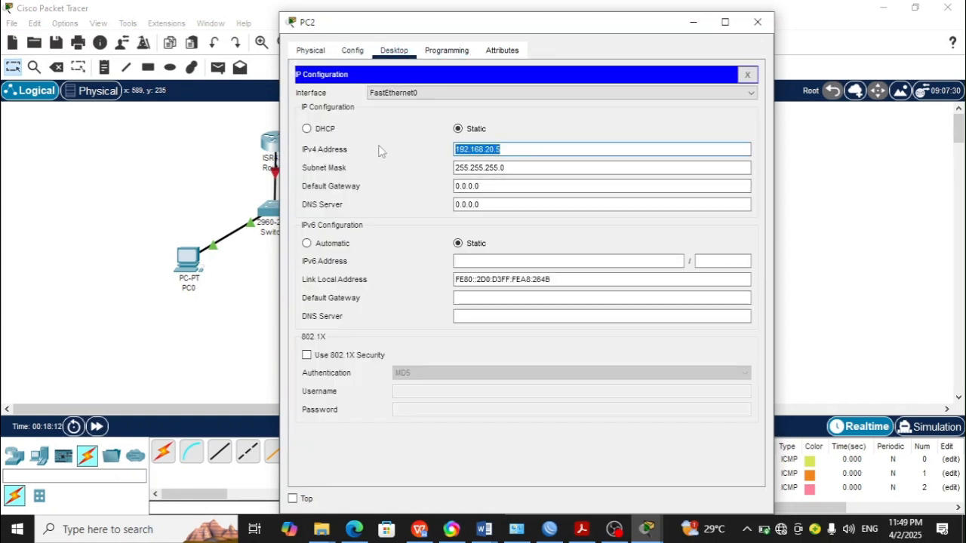
pyautogui.press('BackSpace')
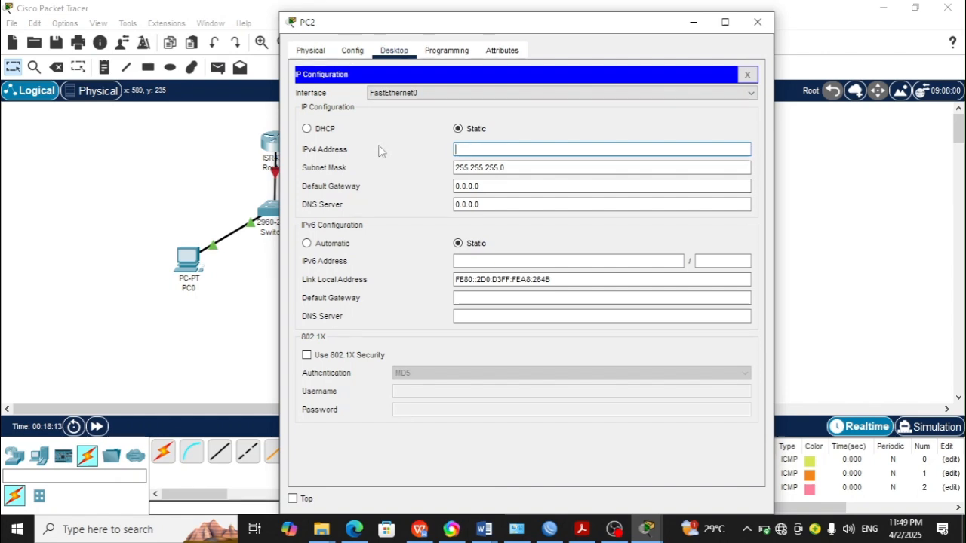
pyautogui.click(757, 22)
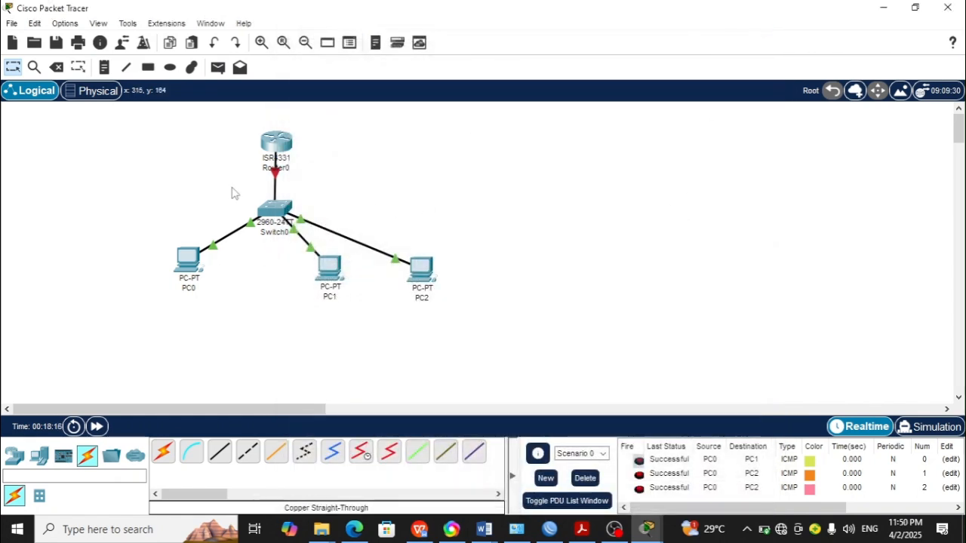
# Step: Try to send a simple PDU from PC0 to PC2, dismissing the warnings
pyautogui.click(218, 68)
pyautogui.click(188, 261)
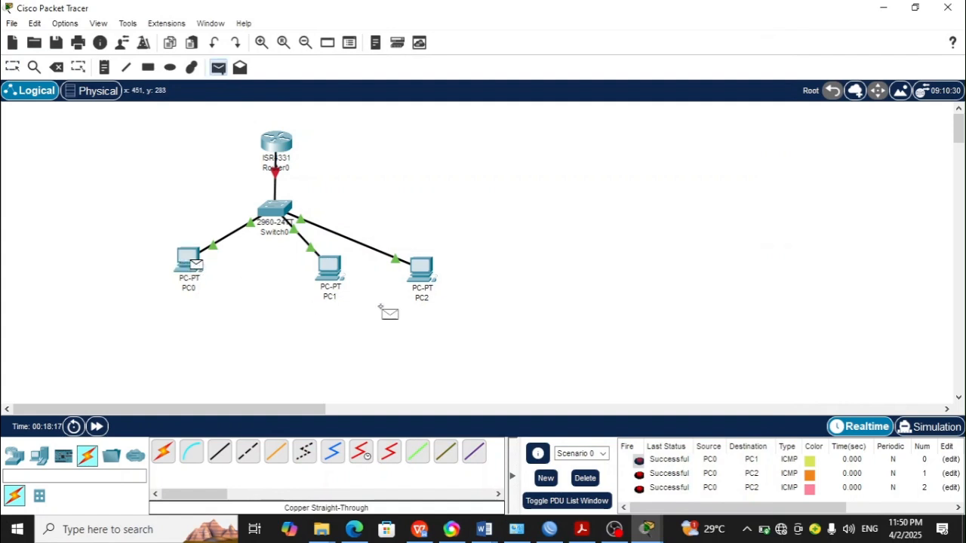
pyautogui.click(415, 273)
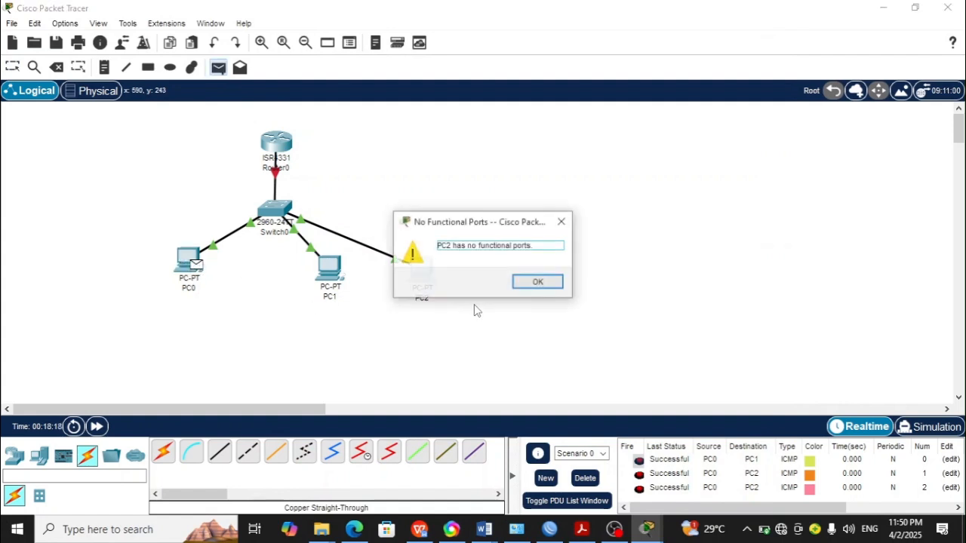
pyautogui.click(532, 284)
pyautogui.click(416, 273)
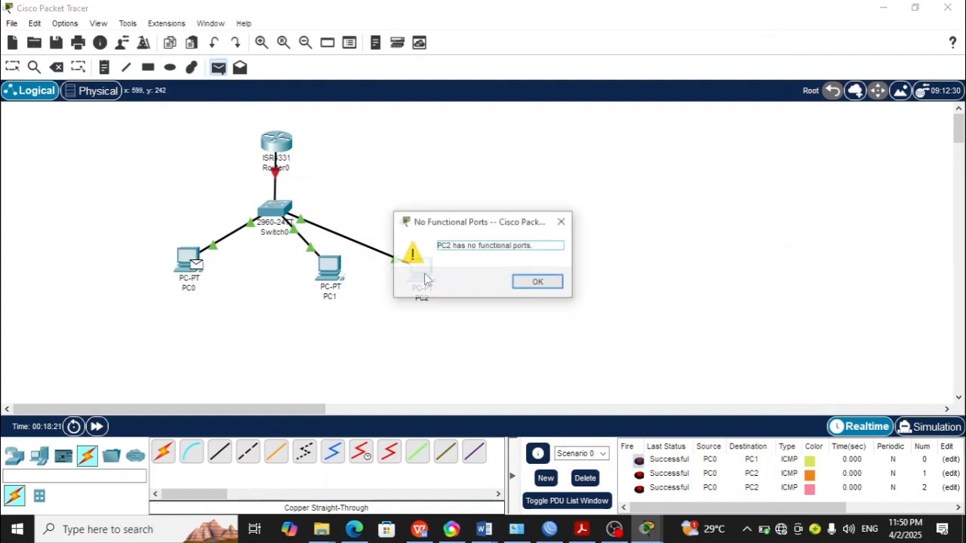
pyautogui.click(538, 283)
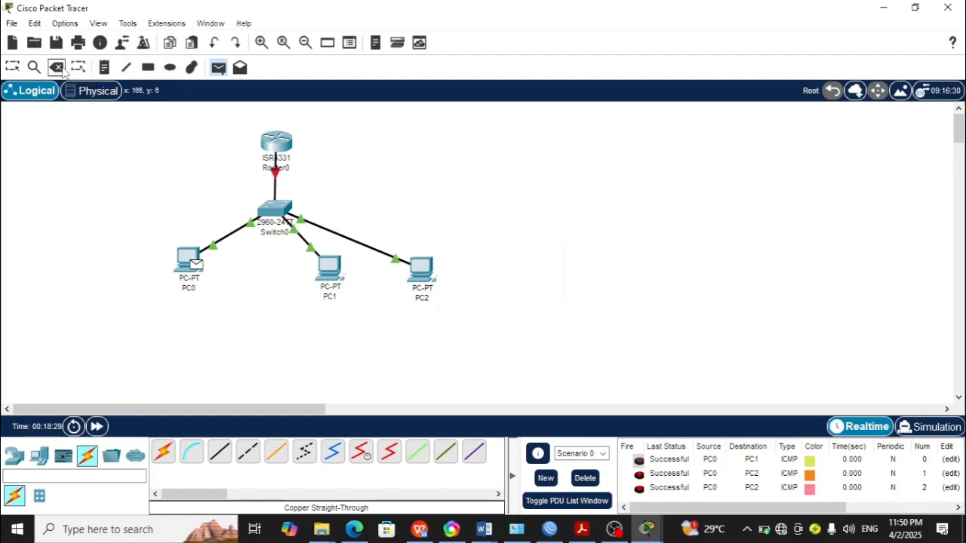
pyautogui.press('Escape')
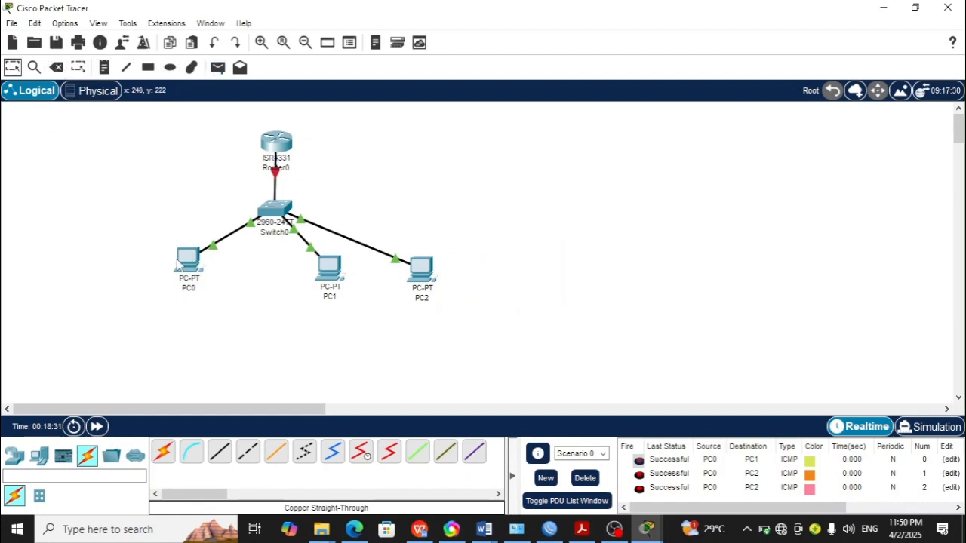
pyautogui.moveTo(181, 263)
pyautogui.moveTo(426, 282)
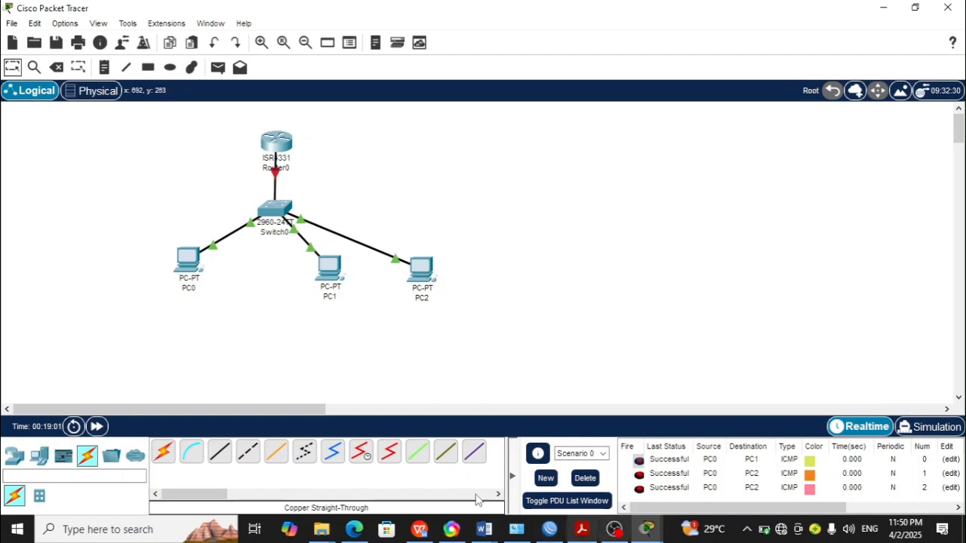
# Step: Switch to the lab instructions document to review the steps, then return to Packet Tracer
pyautogui.click(484, 529)
pyautogui.click(533, 476)
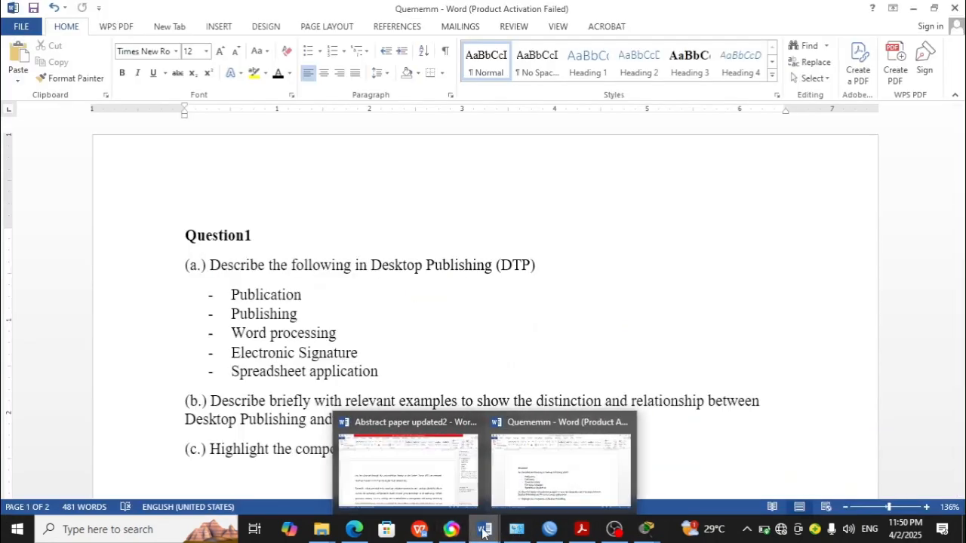
pyautogui.click(427, 533)
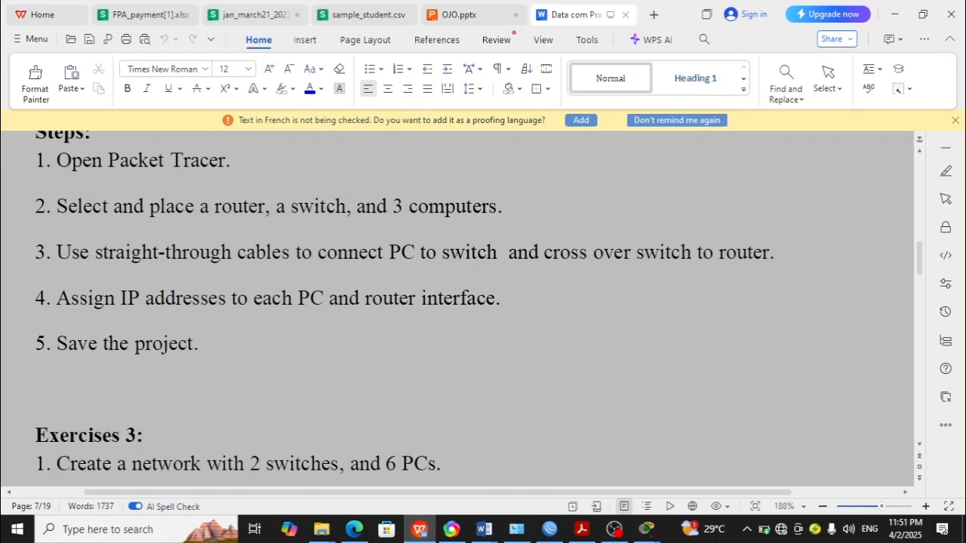
pyautogui.moveTo(646, 528)
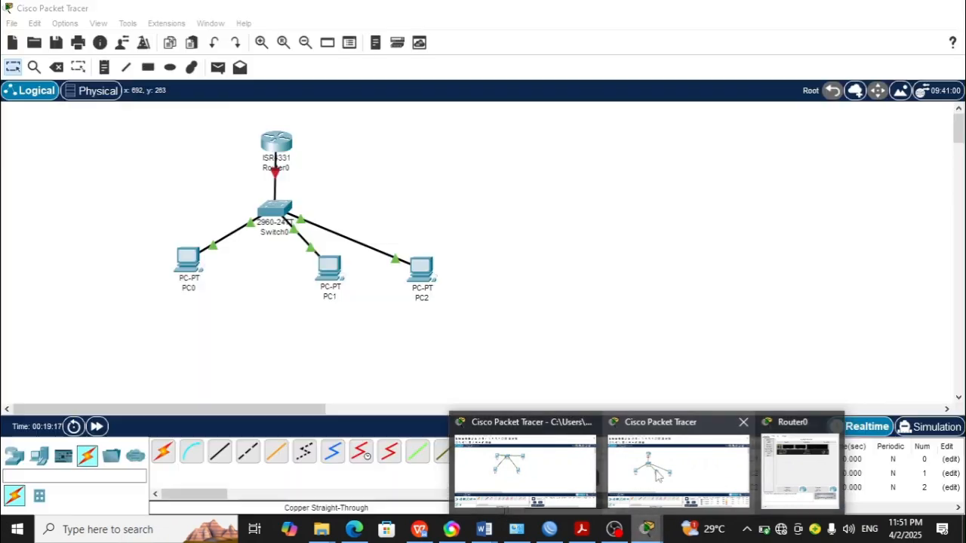
pyautogui.click(657, 474)
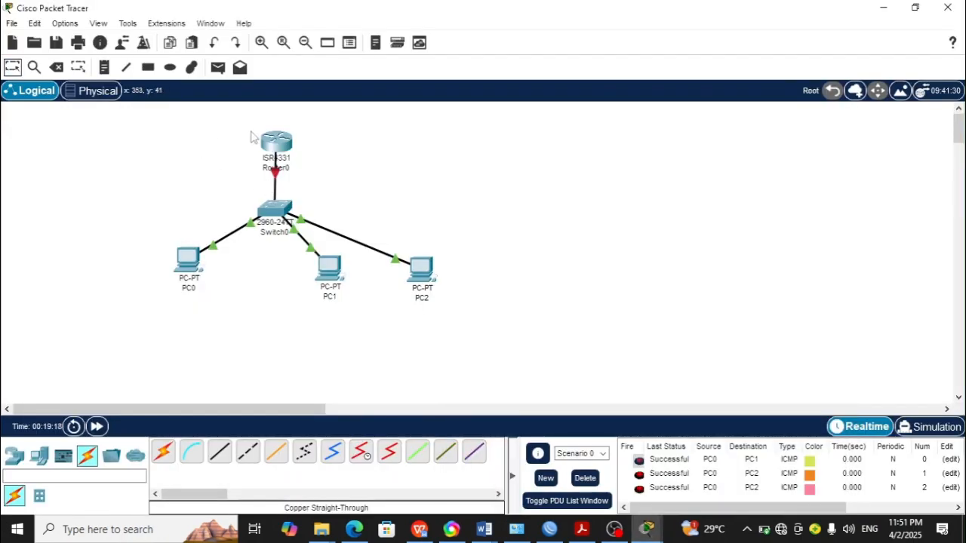
# Step: Assign IPv4 address 192.168.20.2 with subnet mask 255.255.255.0 to Router0's GigabitEthernet0/0/0 interface
pyautogui.click(278, 146)
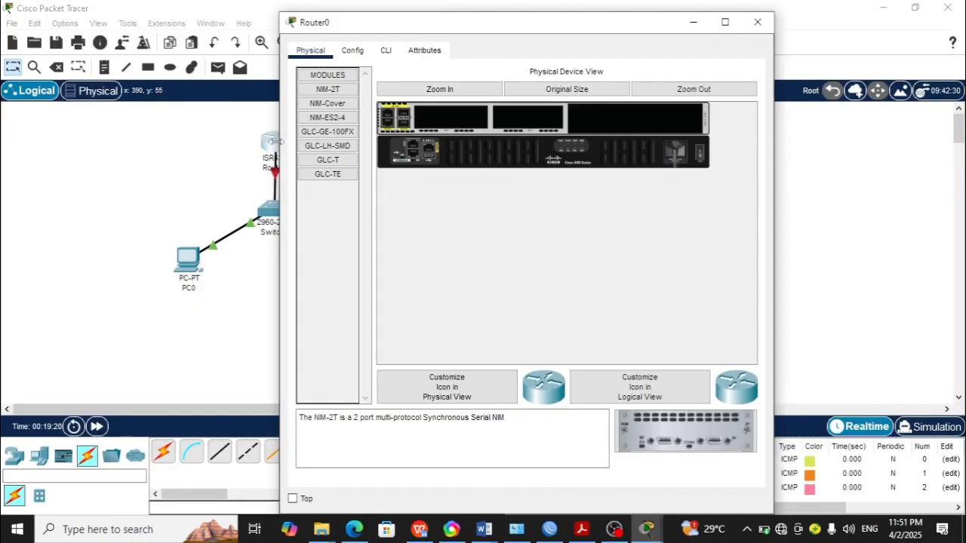
pyautogui.click(357, 54)
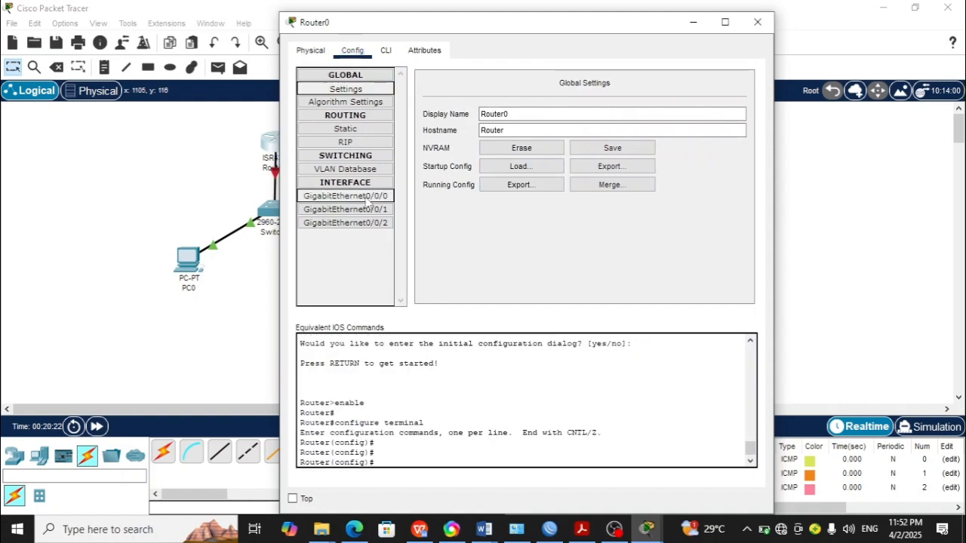
pyautogui.click(367, 198)
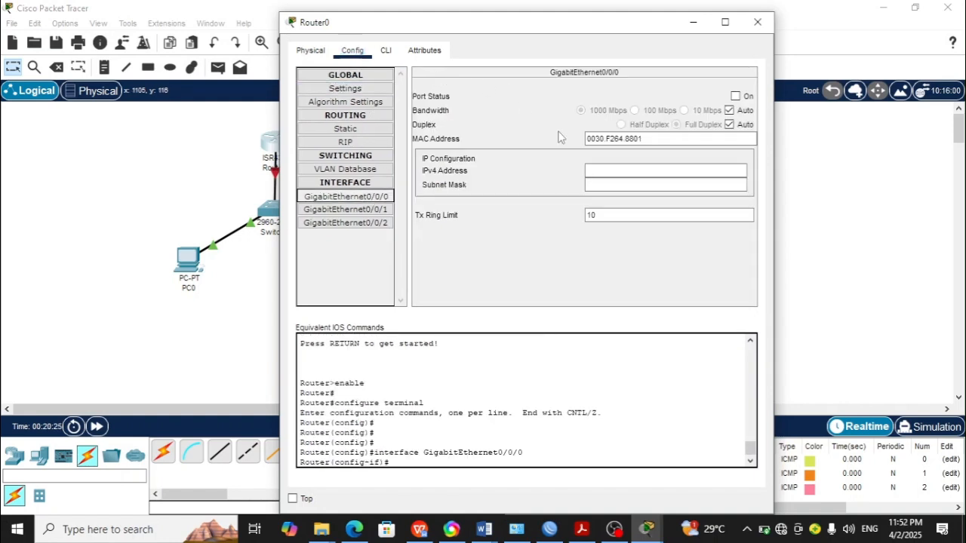
pyautogui.click(591, 172)
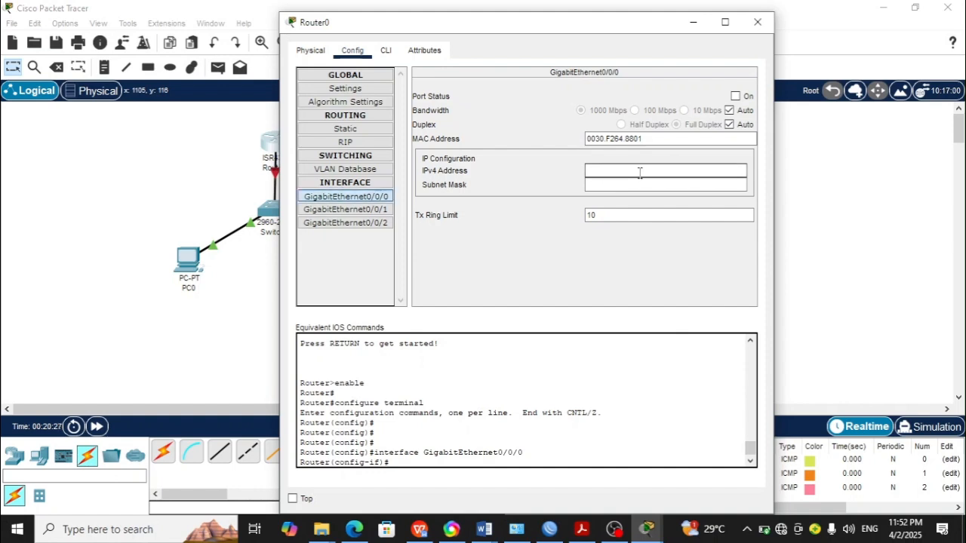
pyautogui.write('192.168.20.2')
pyautogui.press('Tab')
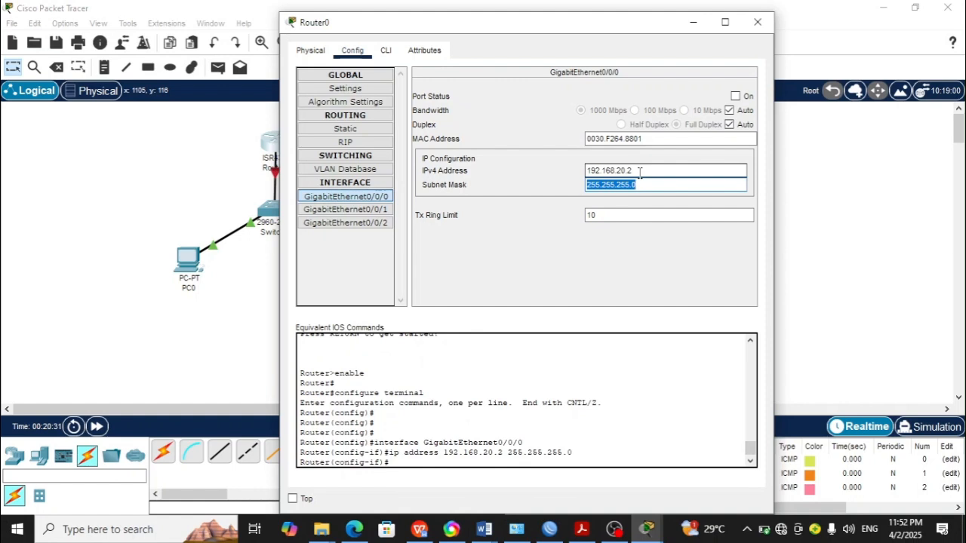
pyautogui.click(623, 270)
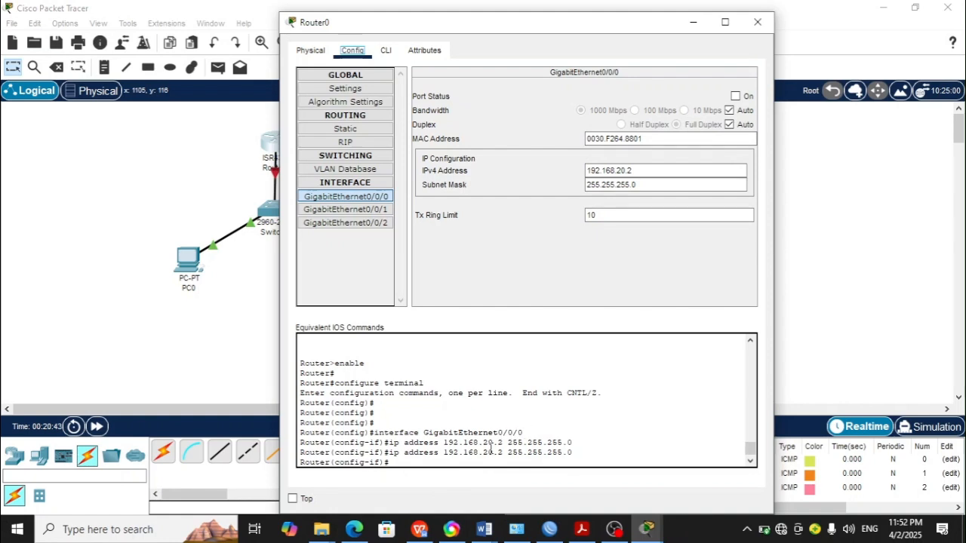
pyautogui.click(757, 22)
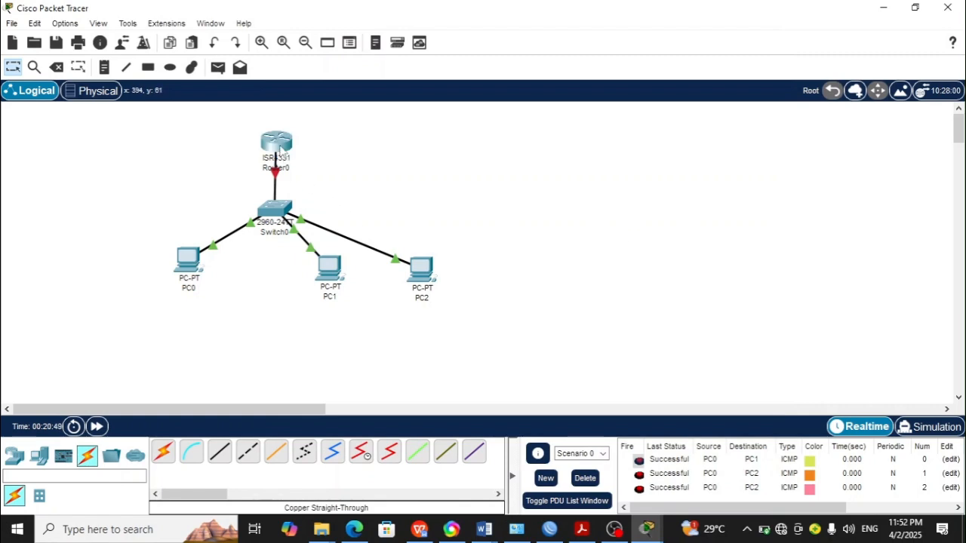
# Step: Turn on the port status of Router0's GigabitEthernet0/0/0 interface
pyautogui.click(277, 143)
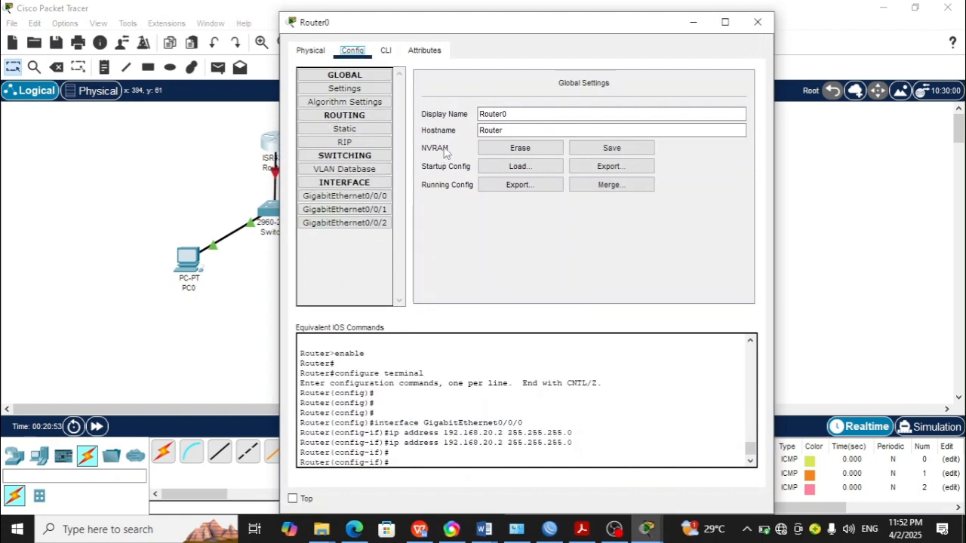
pyautogui.click(345, 195)
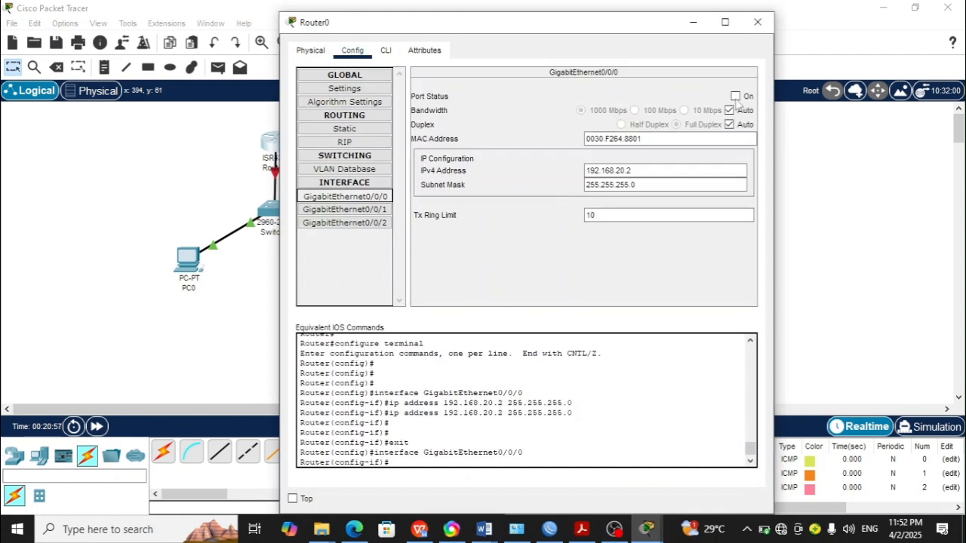
pyautogui.click(737, 97)
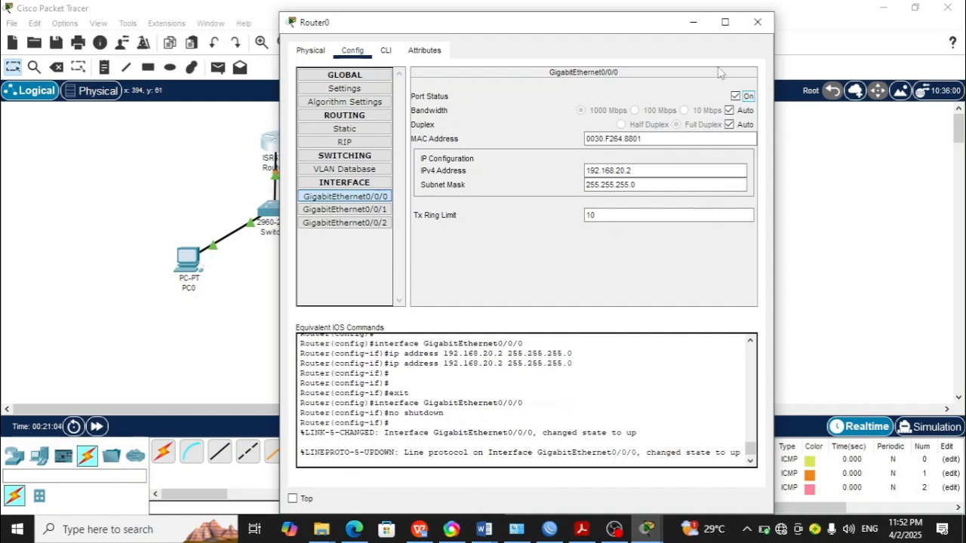
pyautogui.click(758, 22)
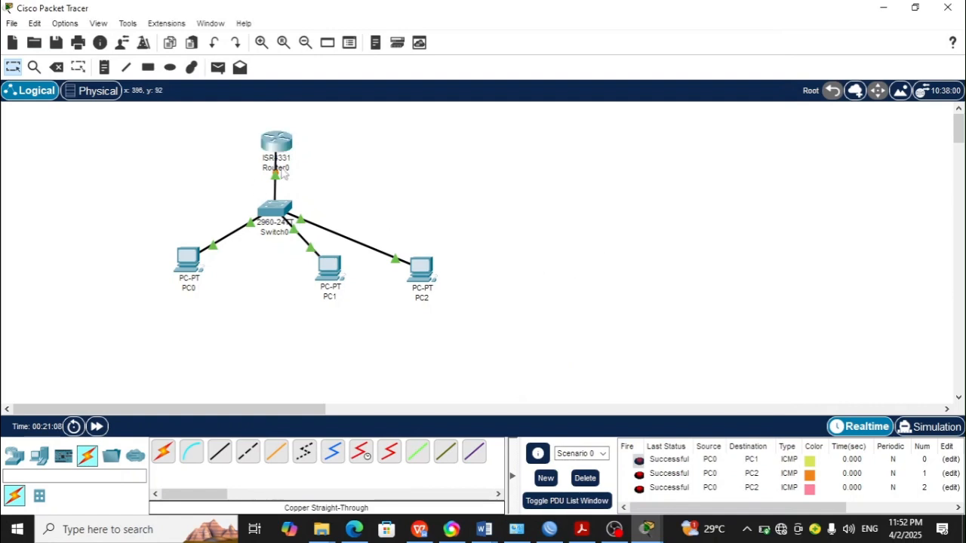
pyautogui.click(617, 531)
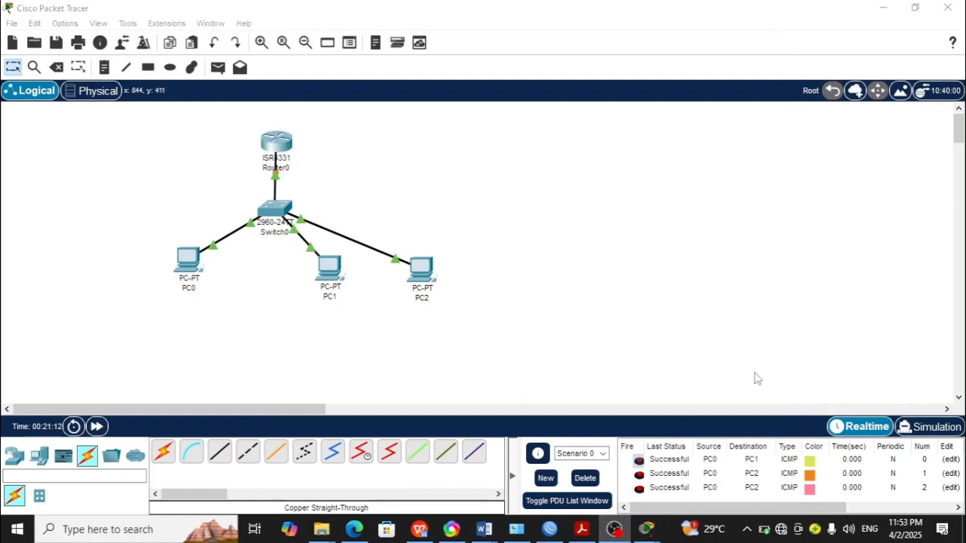